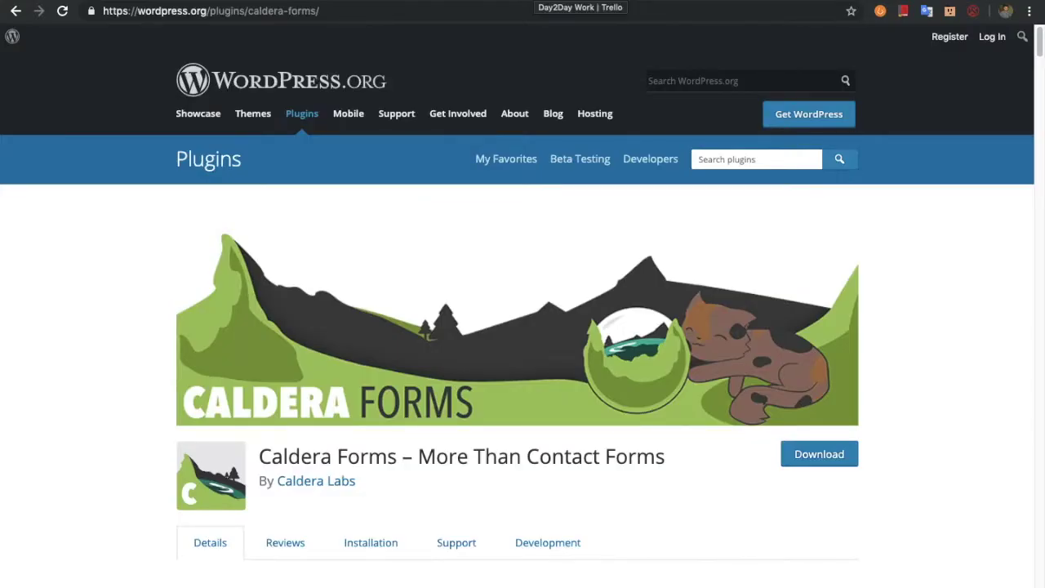
Go from the WordPress.org Caldera Forms plugin page to calderaforms.com/add-ons-comparison
click(369, 13)
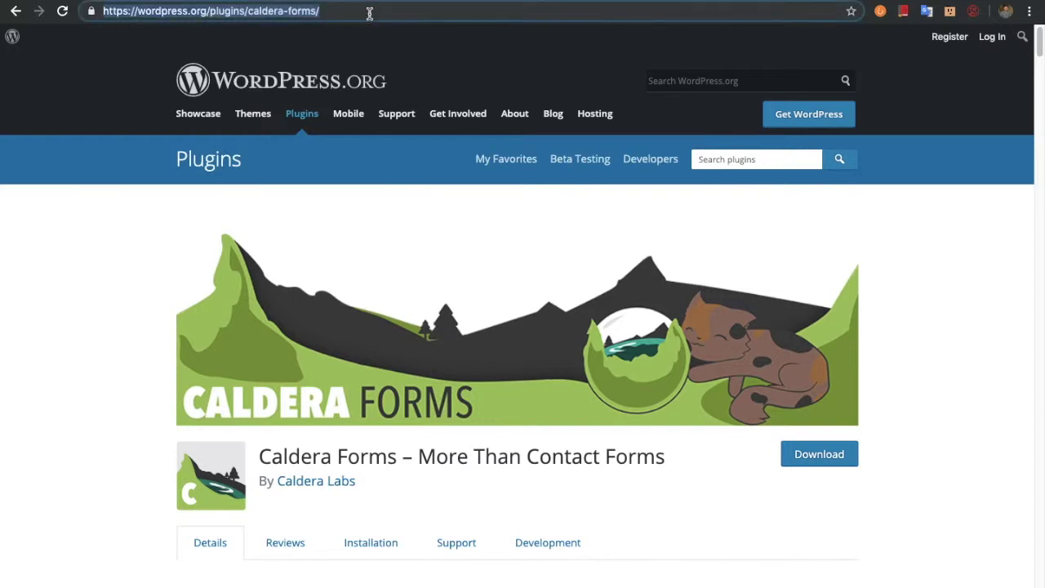
triple_click(341, 455)
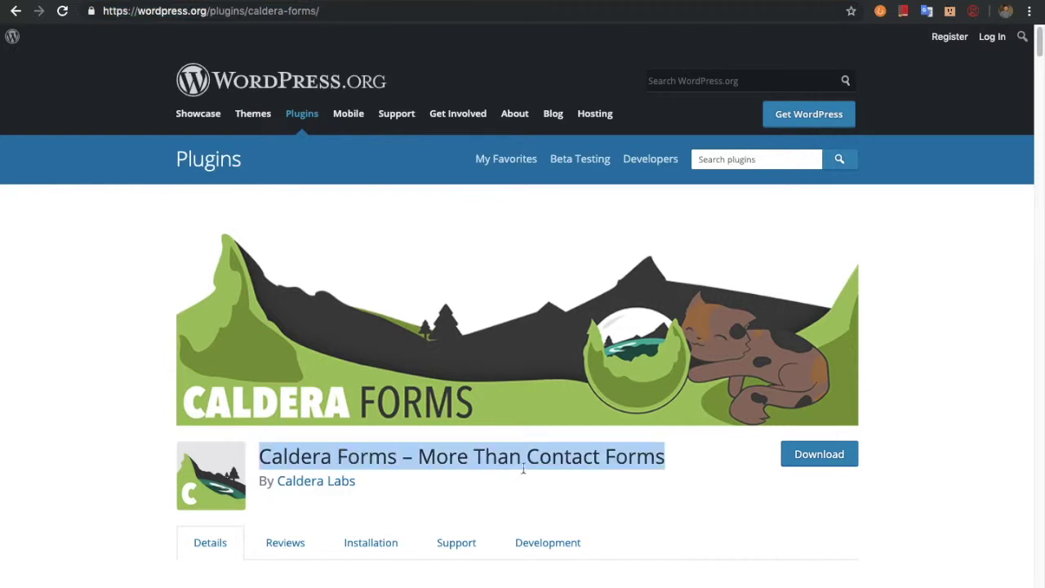
scroll(526, 479, down, 3)
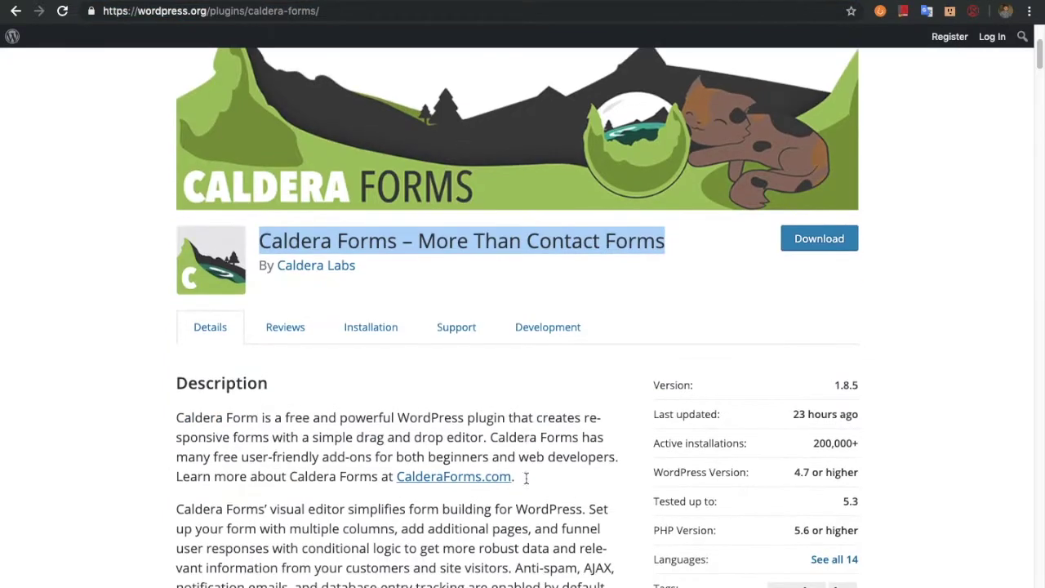
scroll(470, 389, up, 3)
click(524, 454)
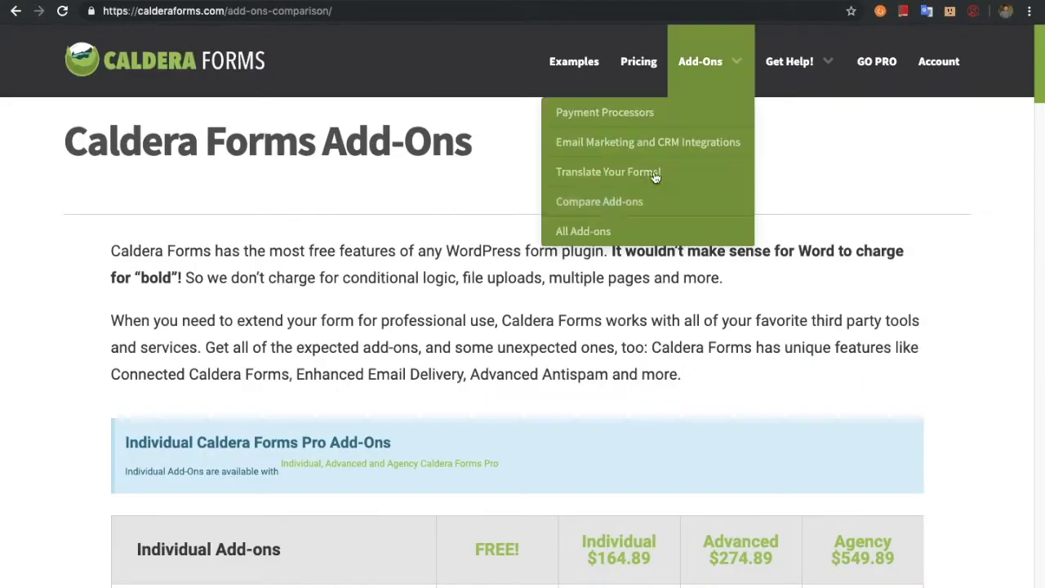
Cycle through the browser tabs back to The Plus Addons Caldera Forms widget page
click(198, 12)
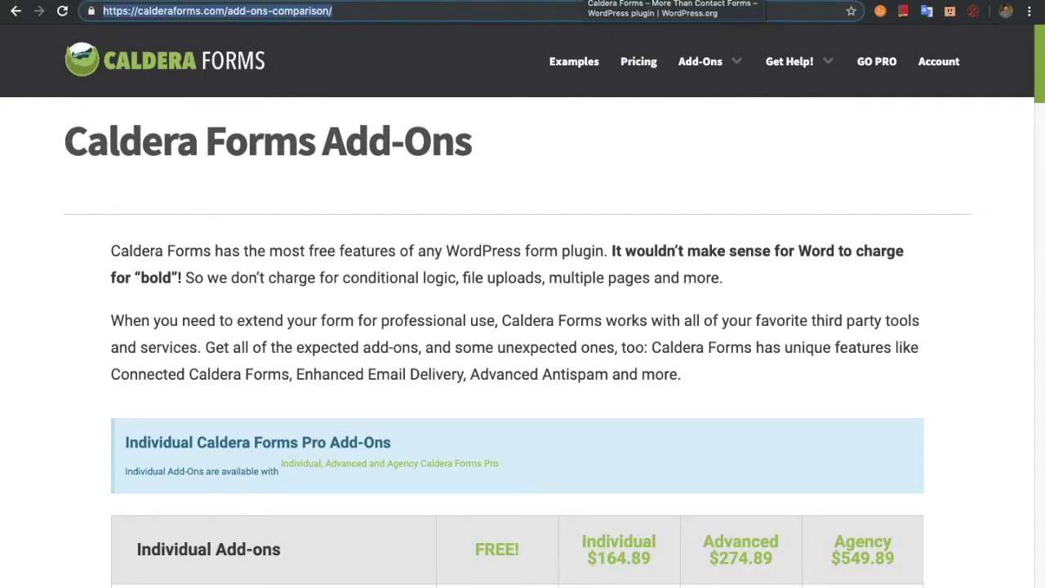
click(634, 2)
click(634, 2)
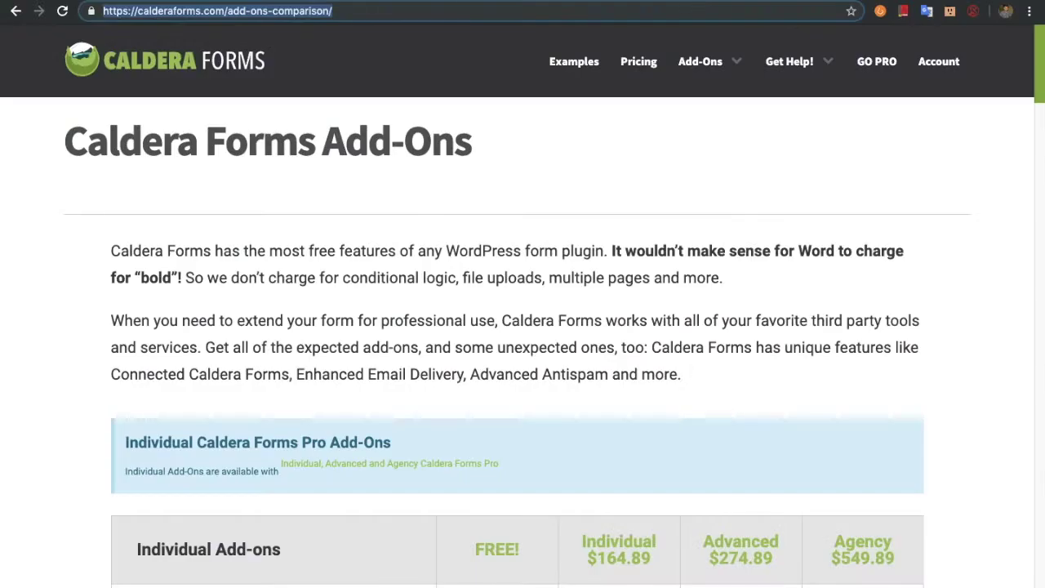
click(634, 1)
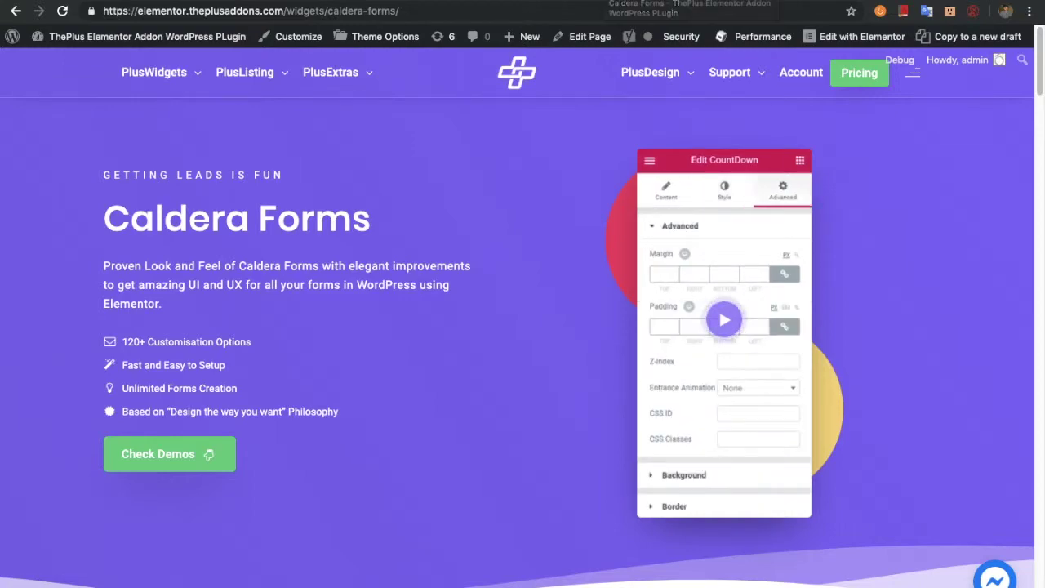
Check the site's five Caldera forms, then scroll to the 'Your Details' form in Elementor
click(678, 2)
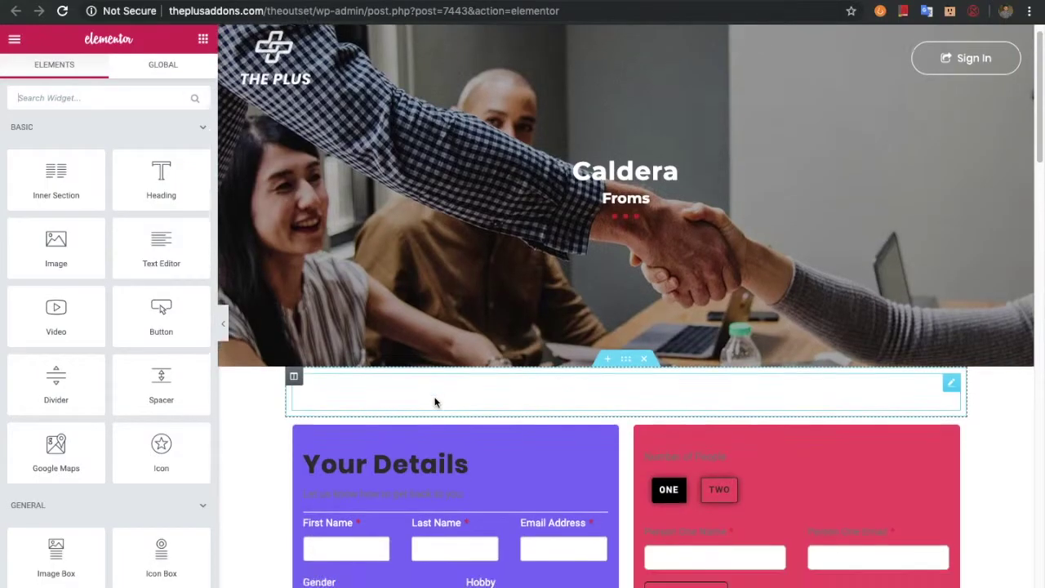
scroll(436, 402, down, 3)
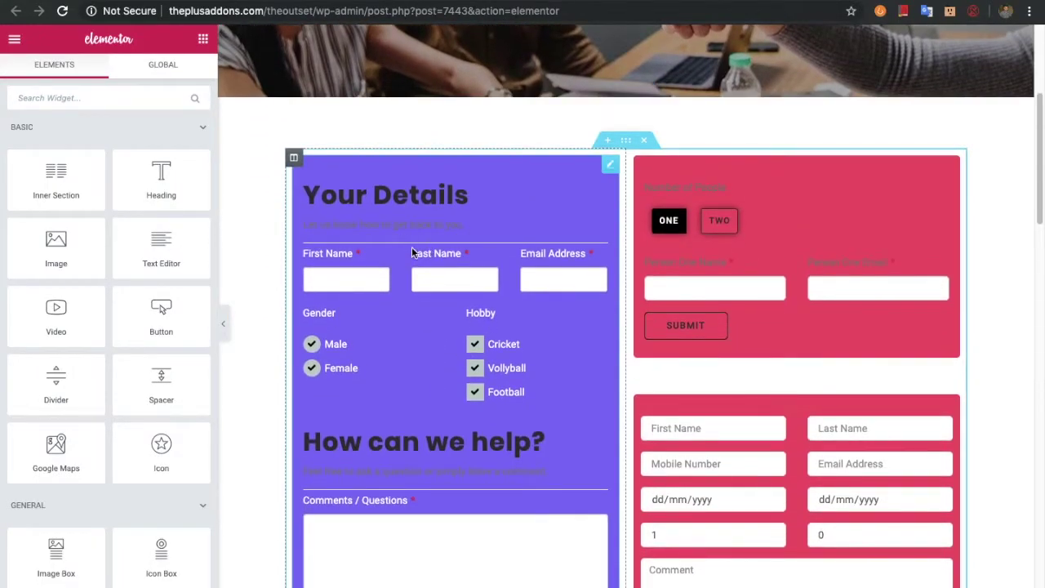
Select the purple Caldera Forms widget, keep 'contact form' as its form, and show its Style settings
click(579, 361)
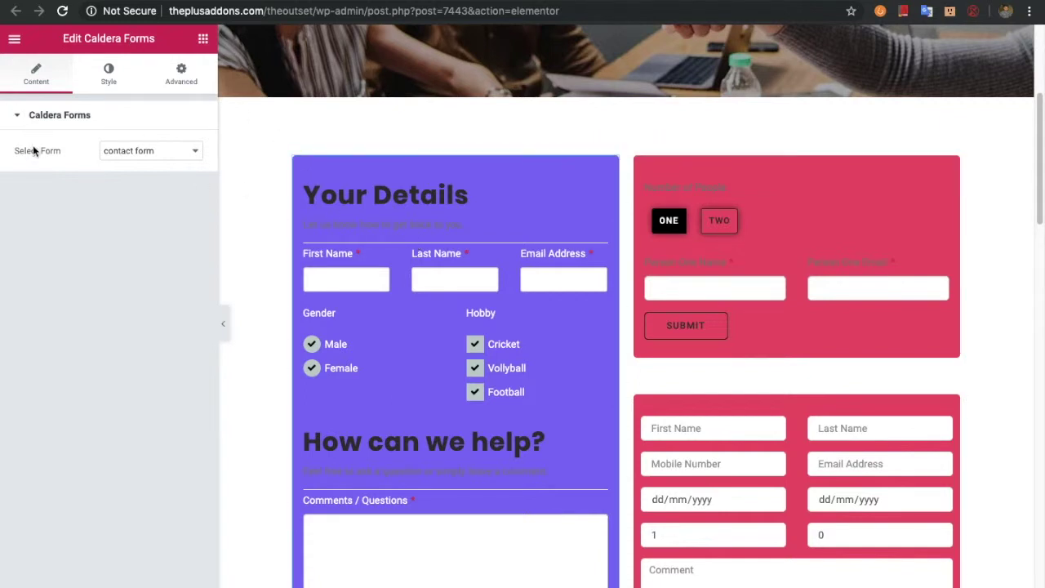
click(140, 151)
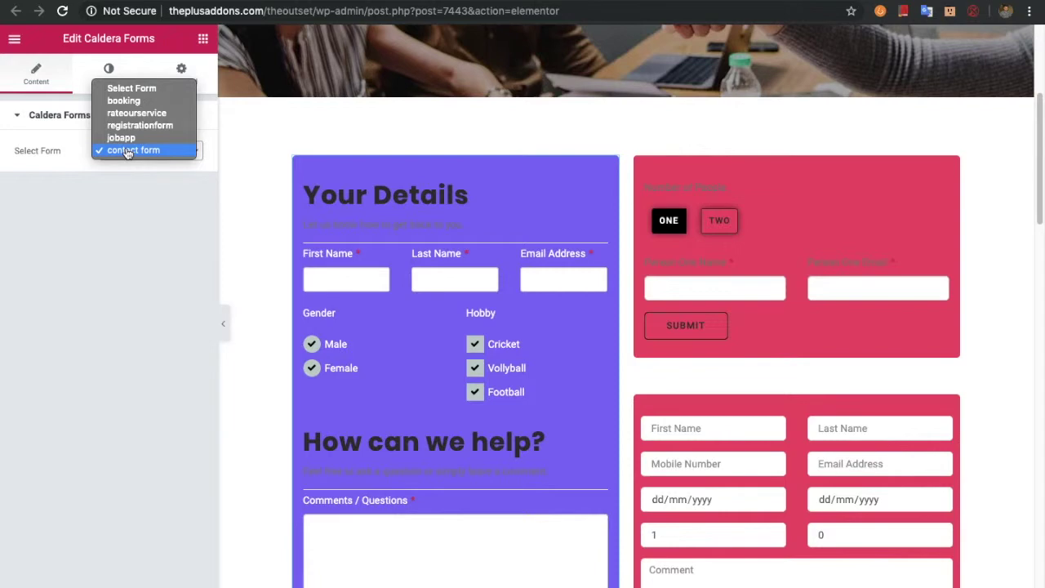
click(129, 151)
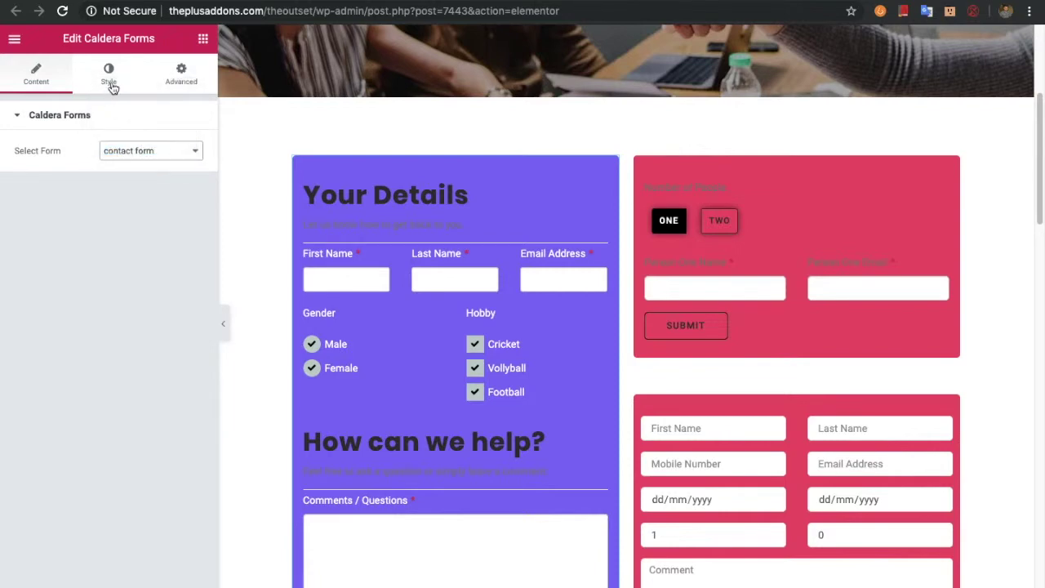
click(112, 86)
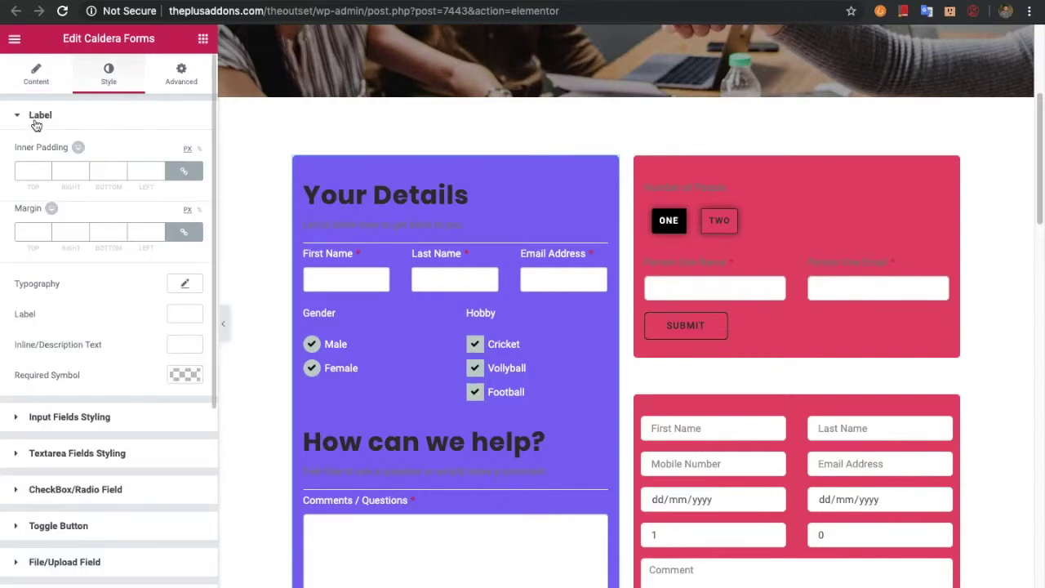
Review the Label padding and the Input Fields typography and placeholder colour settings
click(25, 171)
click(71, 427)
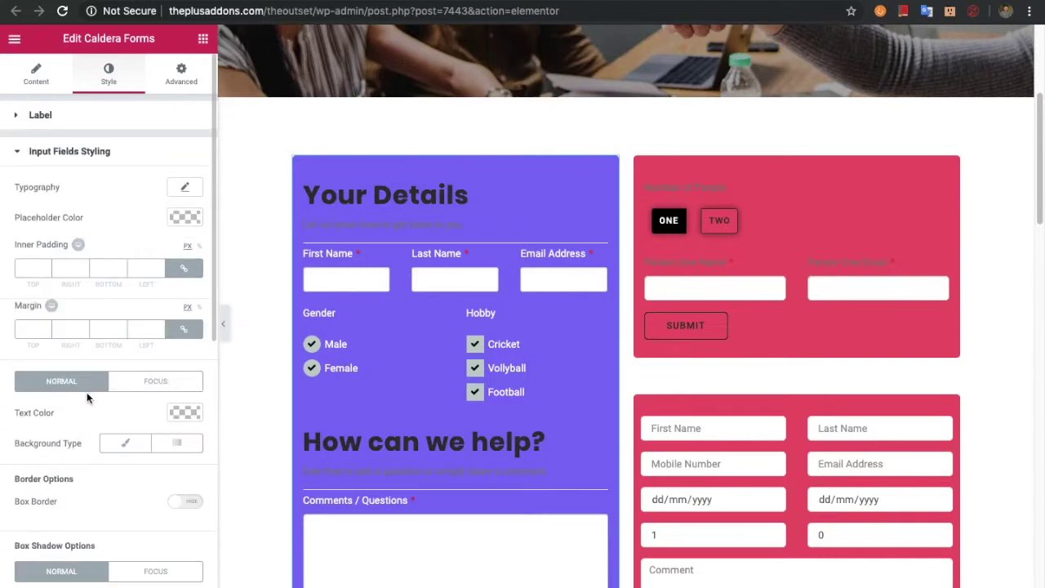
click(185, 188)
click(186, 189)
click(181, 220)
click(180, 219)
Check the input fields' Focus-state styles, then expand Textarea Fields Styling
scroll(155, 396, down, 3)
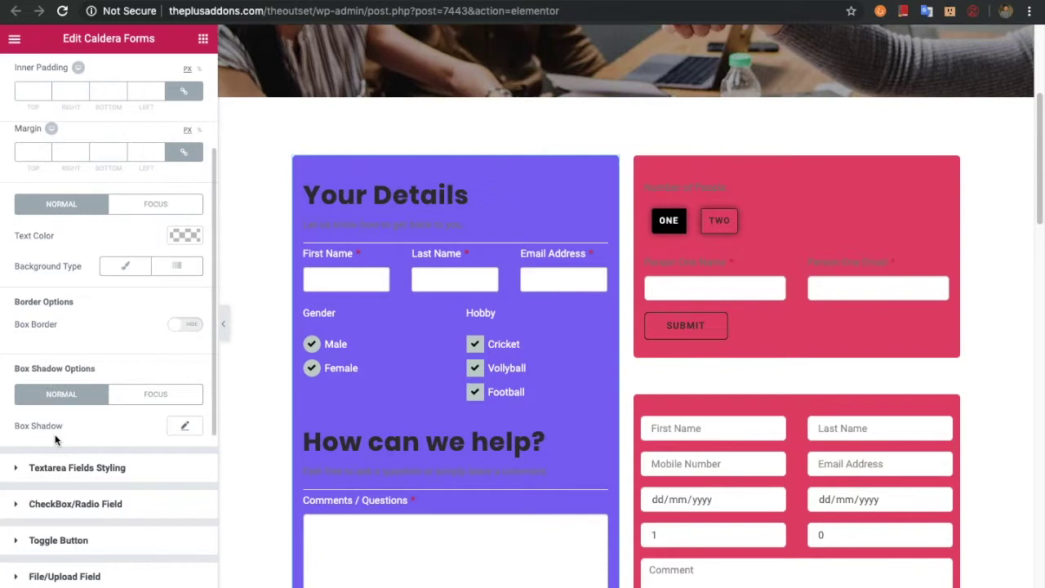
click(169, 206)
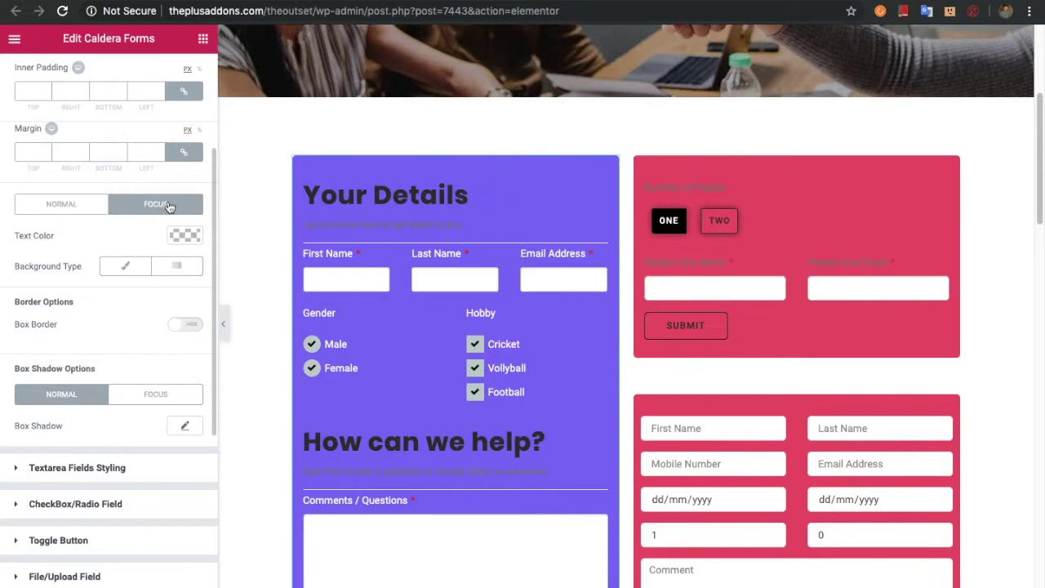
click(54, 469)
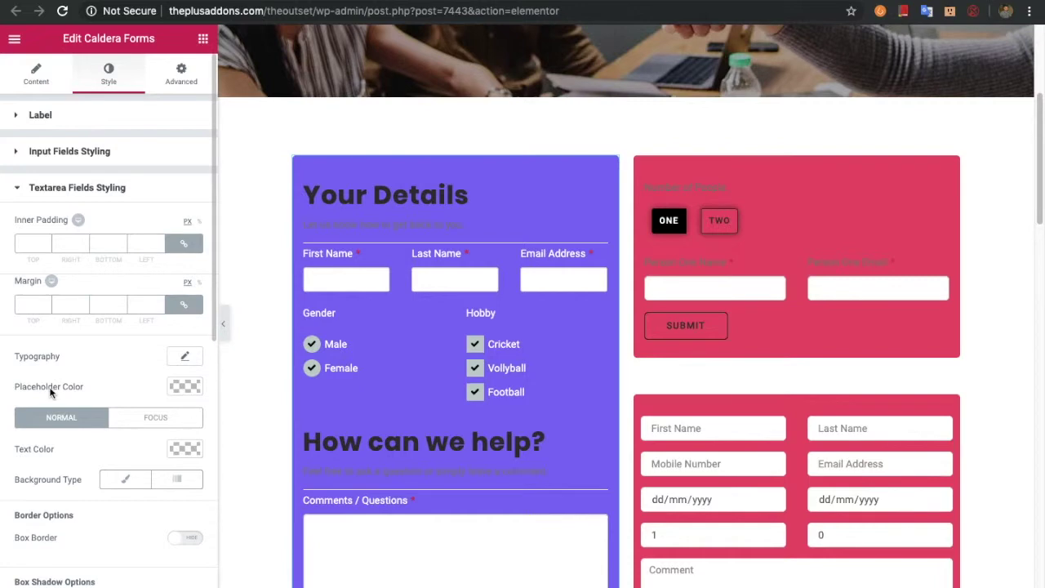
click(182, 387)
click(181, 389)
scroll(68, 325, down, 5)
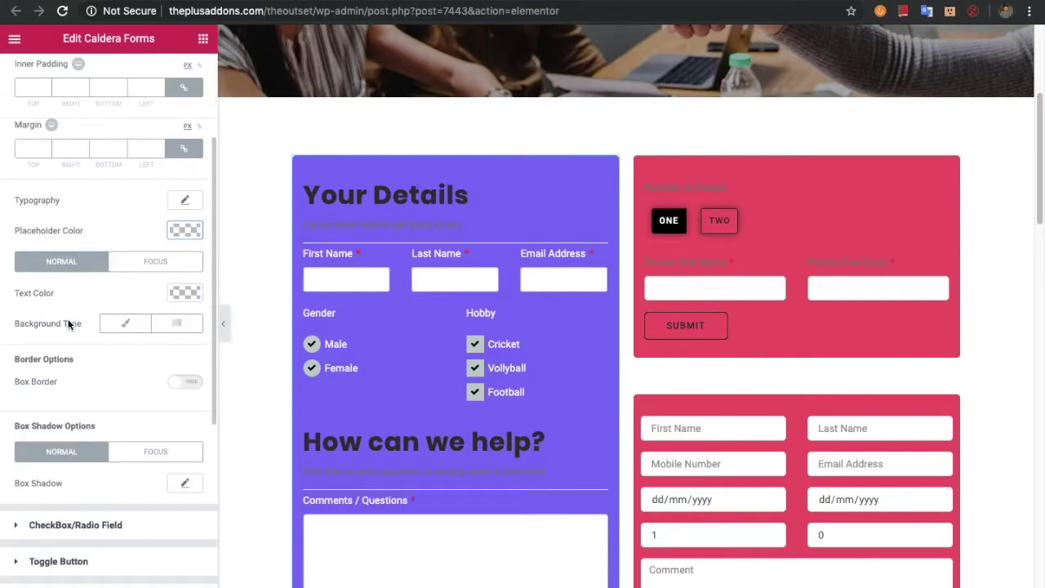
scroll(74, 321, down, 1)
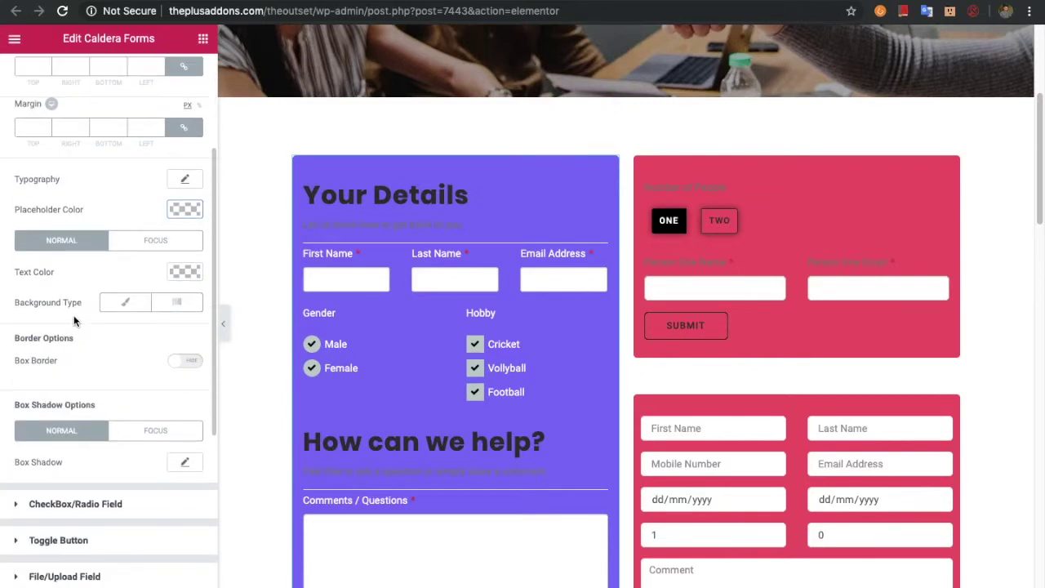
scroll(74, 321, down, 1)
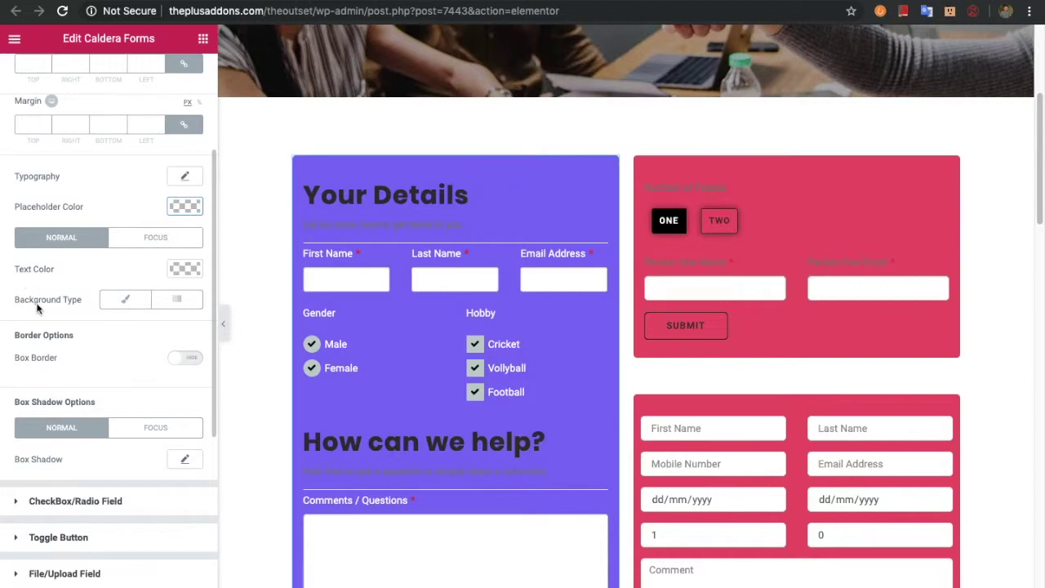
scroll(37, 308, down, 1)
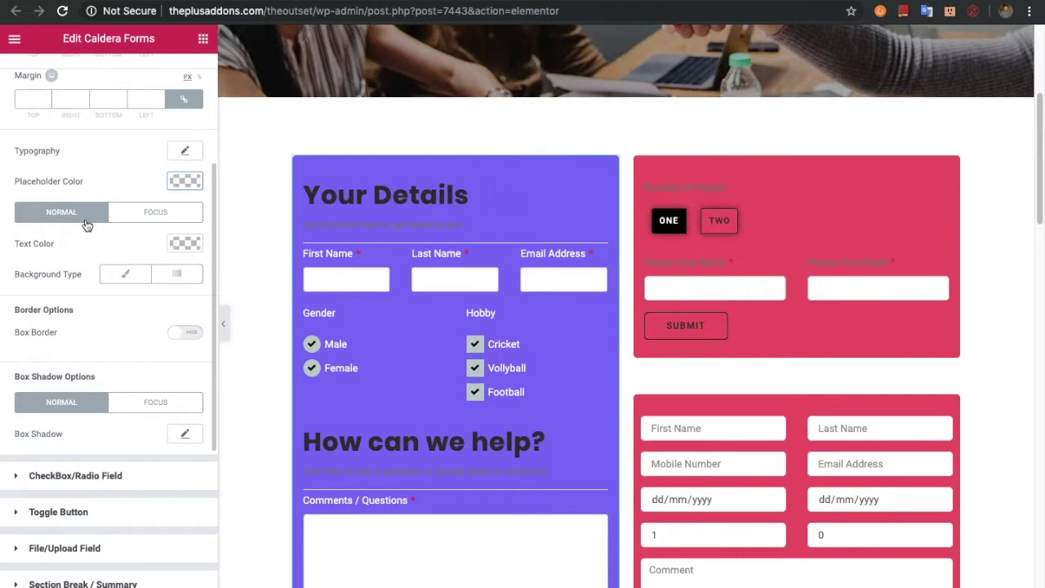
scroll(60, 367, down, 1)
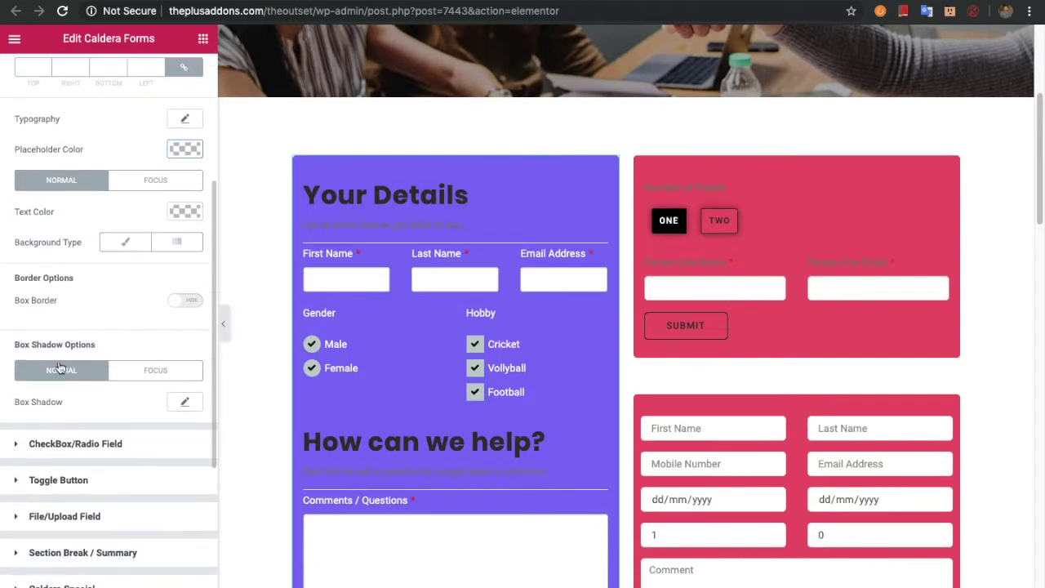
Set the checkbox label text and check icons to size 26, then switch to the Radio Button tab
click(71, 441)
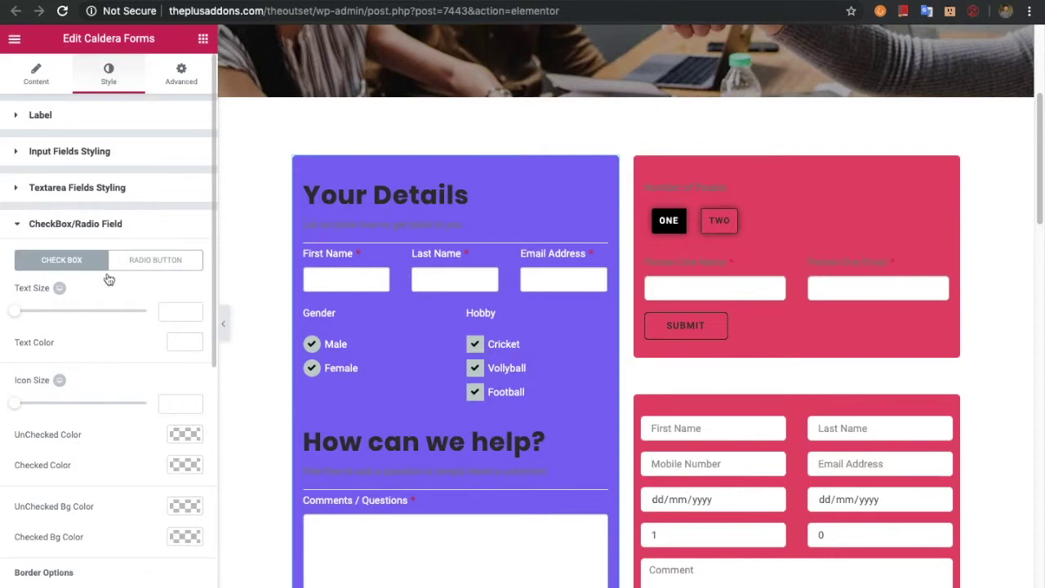
drag(18, 311, 21, 308)
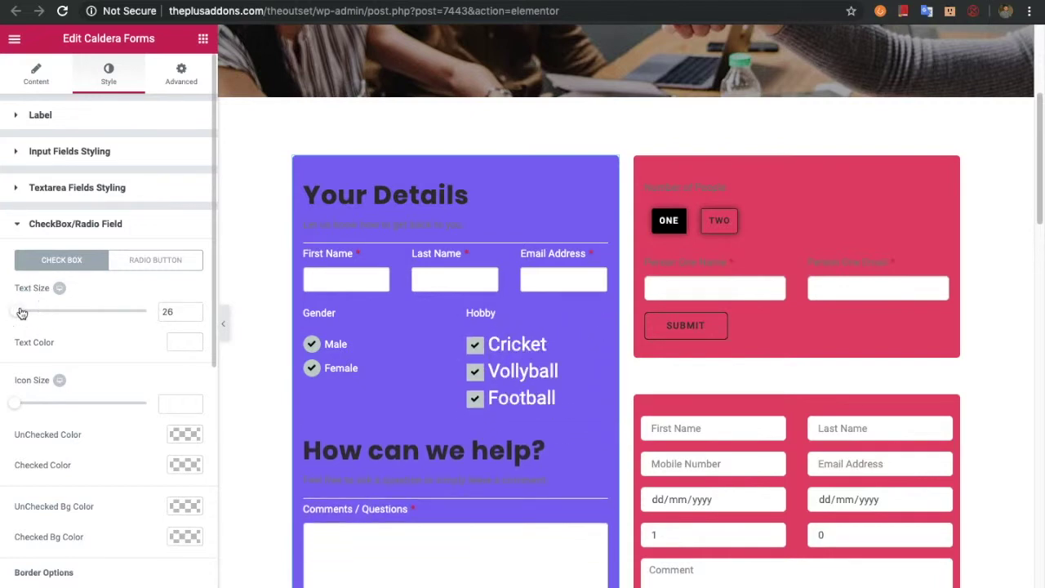
drag(21, 403, 24, 404)
click(183, 343)
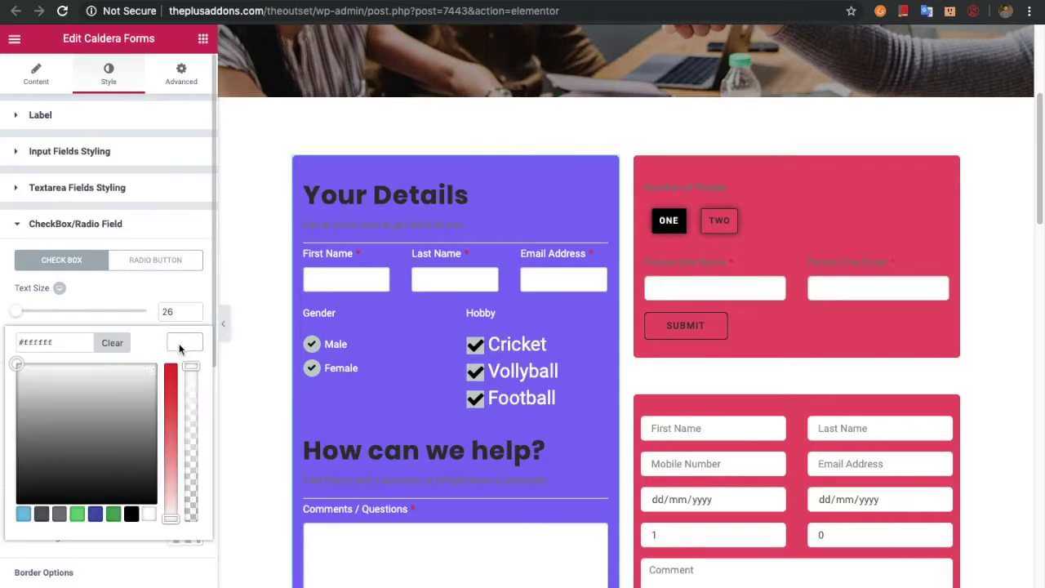
click(188, 343)
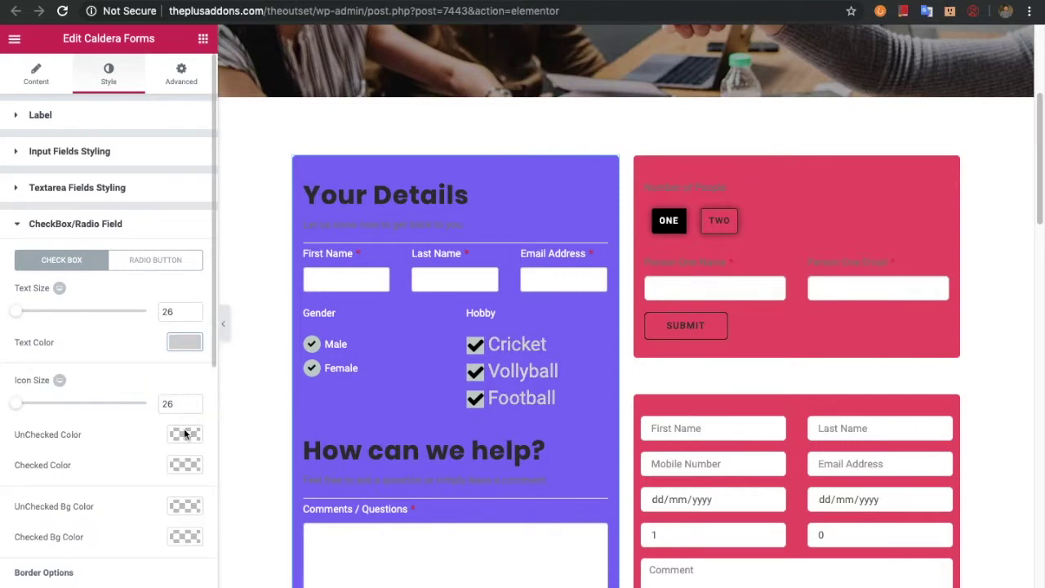
scroll(83, 390, down, 3)
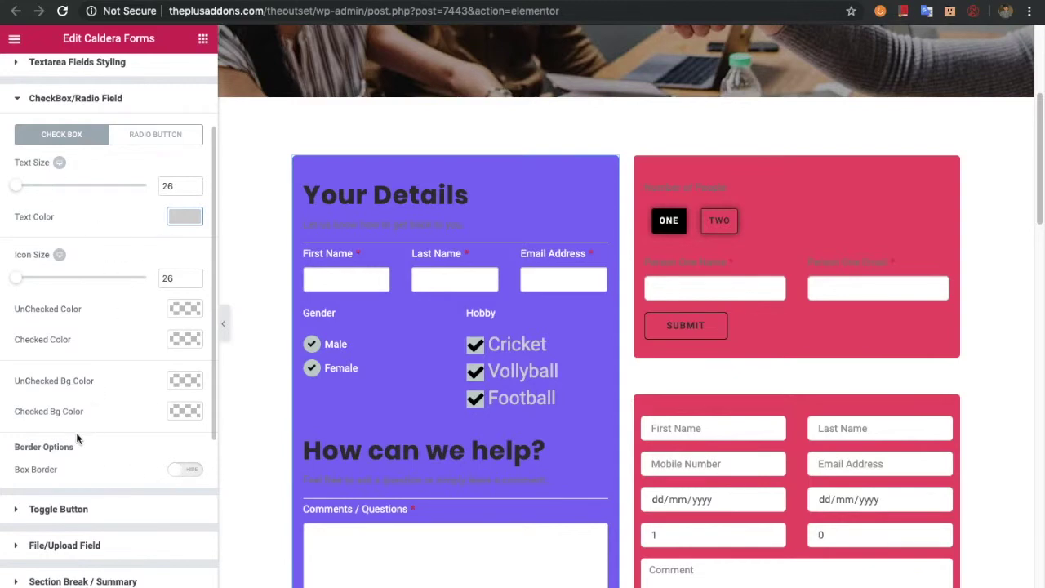
click(143, 145)
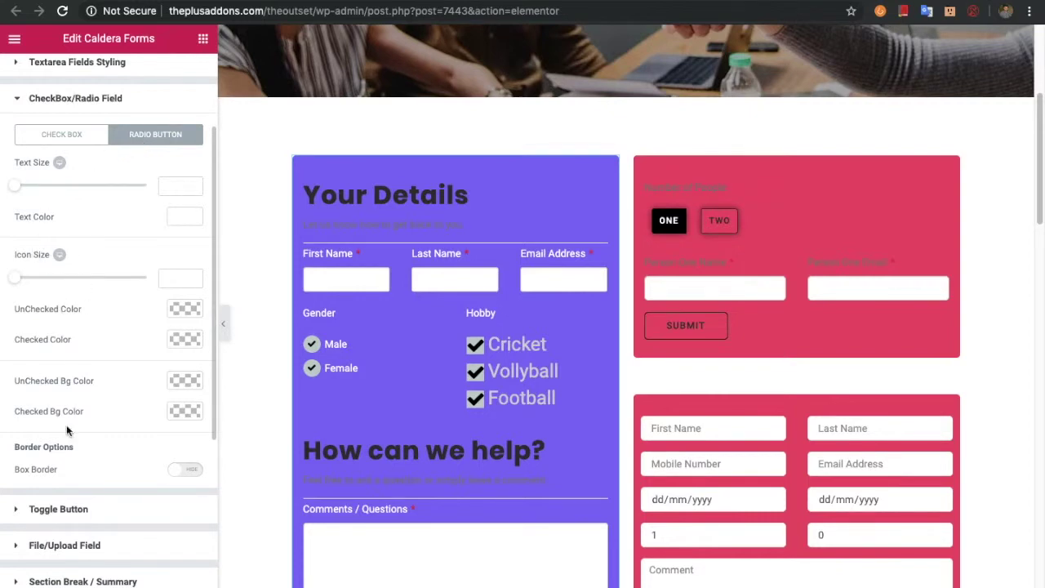
Select the ONE/TWO toggle form and expand its Toggle Button styling, with padding 10 on every side
click(75, 510)
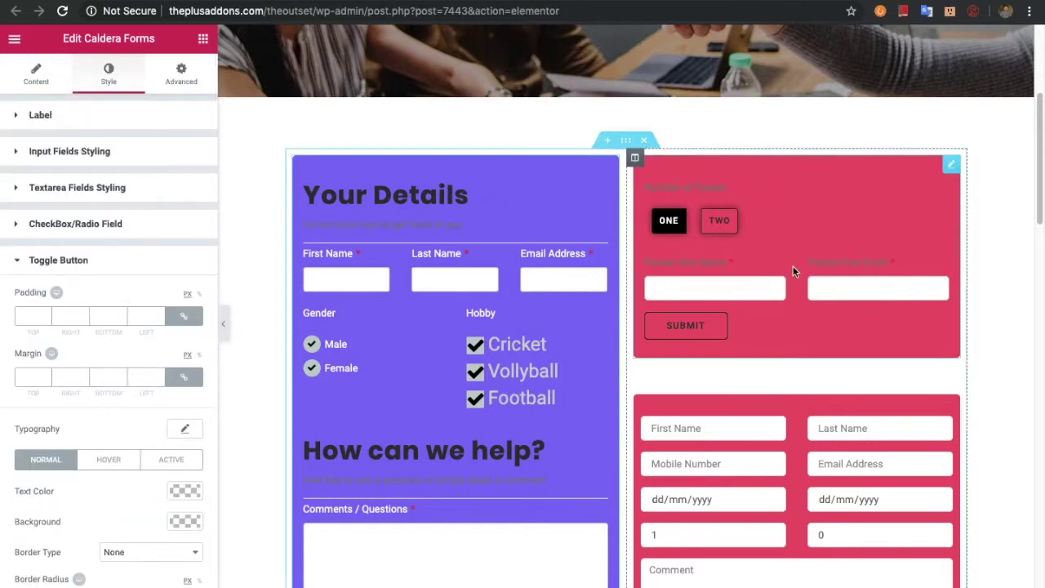
click(730, 226)
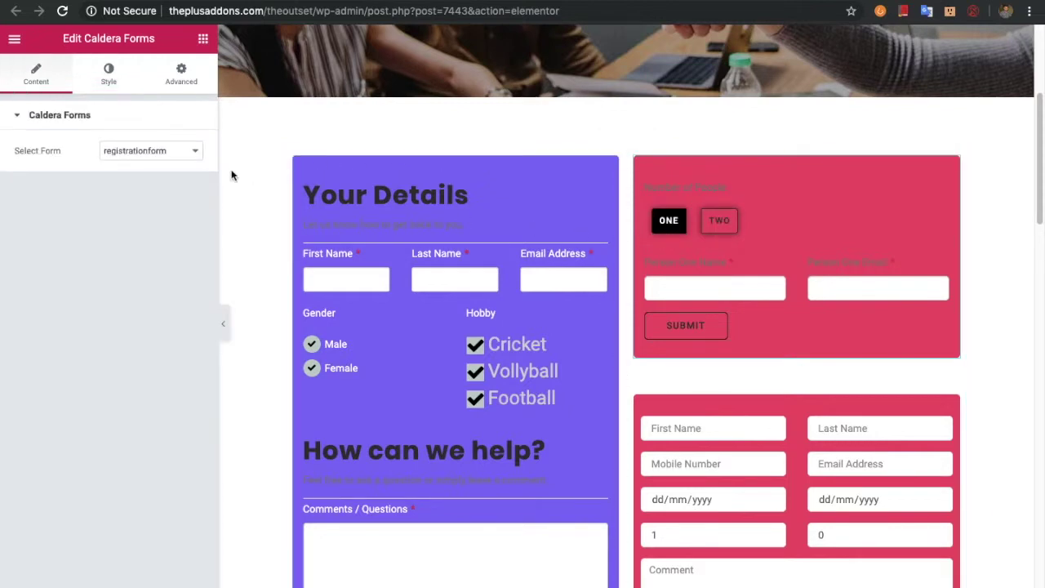
click(109, 78)
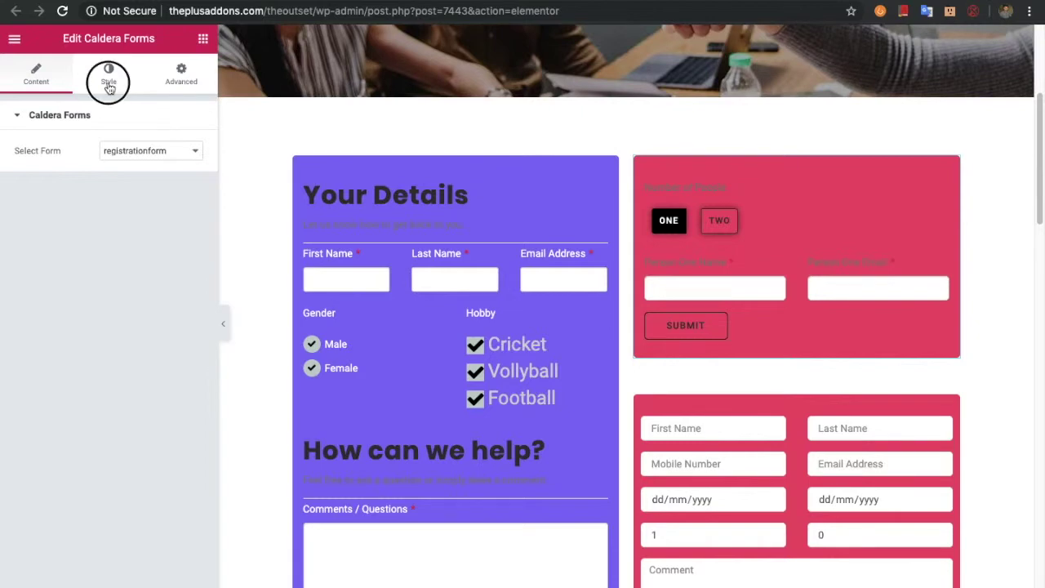
scroll(140, 373, down, 2)
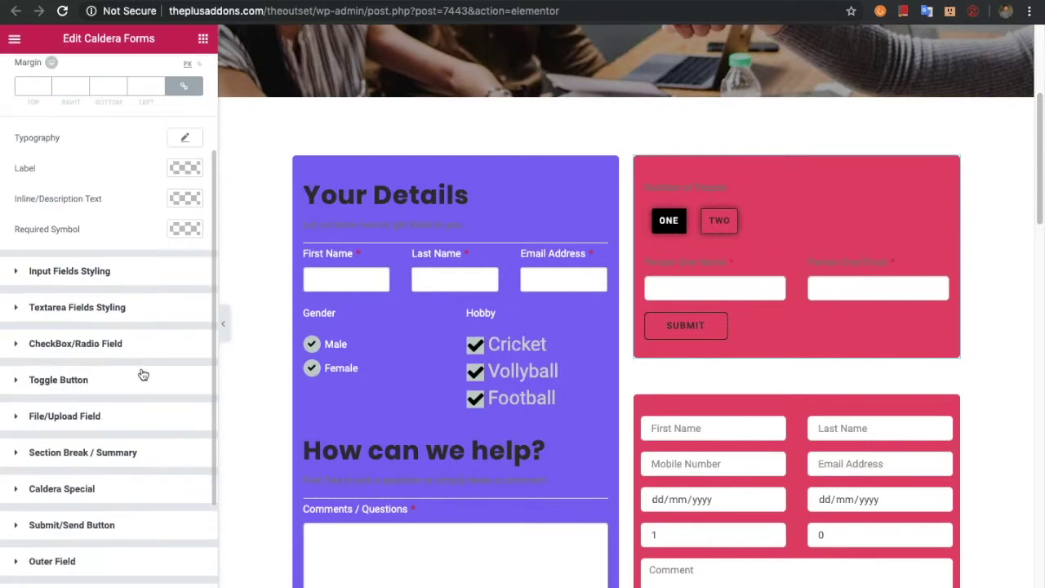
click(77, 380)
click(28, 316)
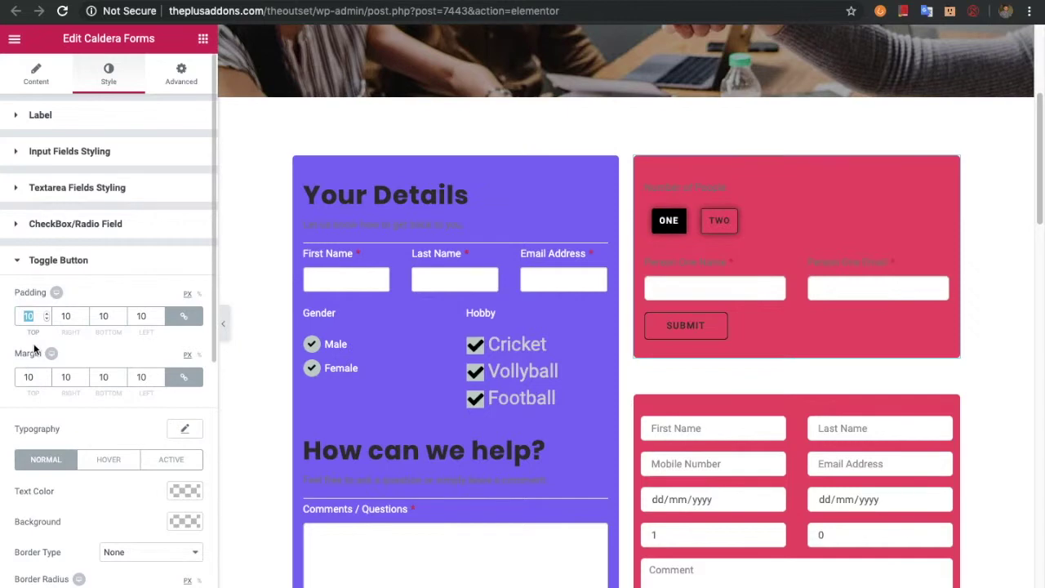
Compare the toggle button's Normal, Hover and Active colour tabs, ending on Normal
scroll(49, 459, down, 2)
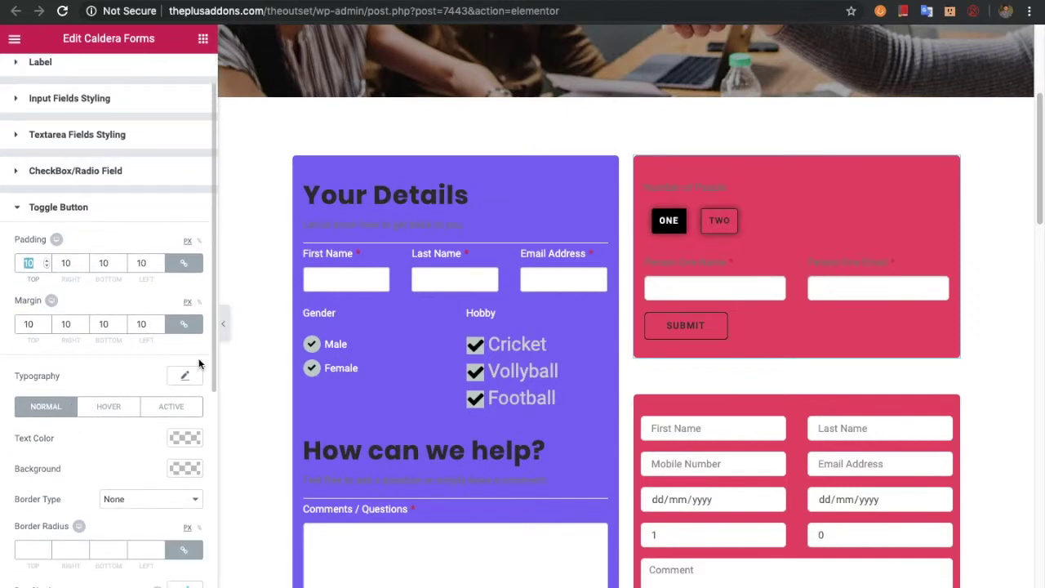
scroll(155, 387, down, 2)
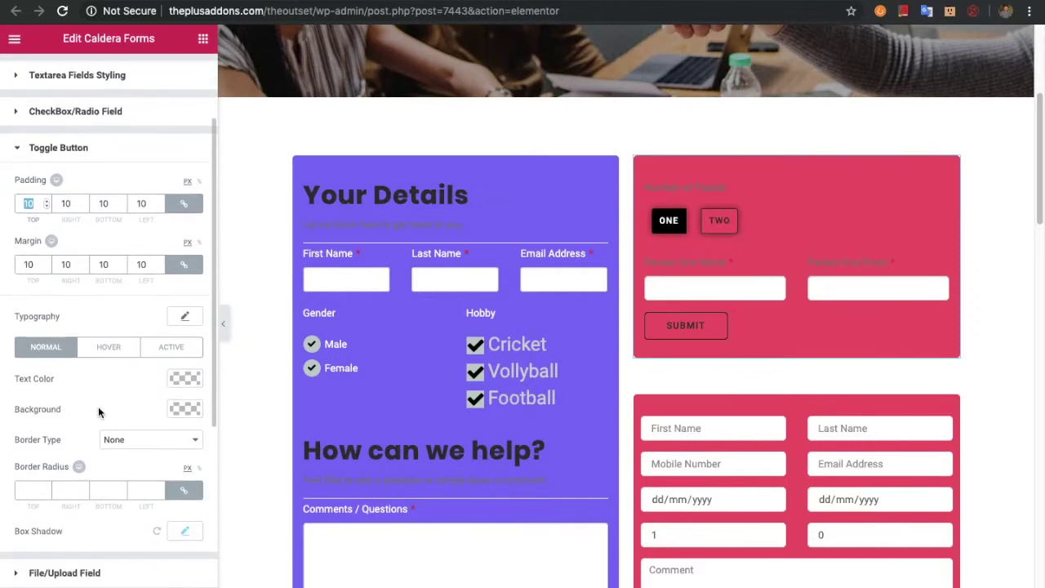
click(170, 356)
click(122, 354)
click(52, 352)
click(119, 351)
click(155, 356)
click(114, 353)
click(52, 354)
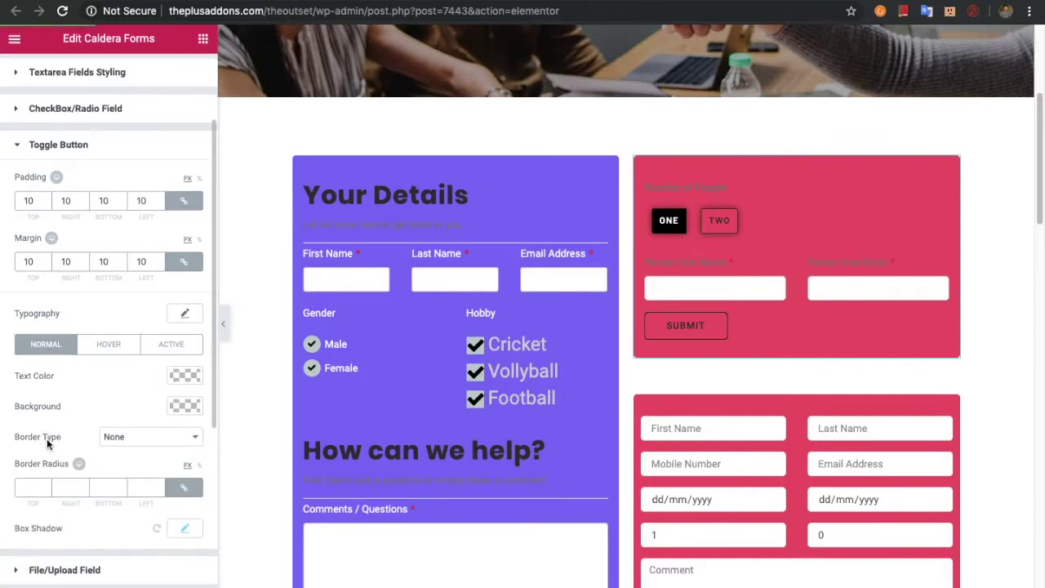
scroll(46, 451, down, 1)
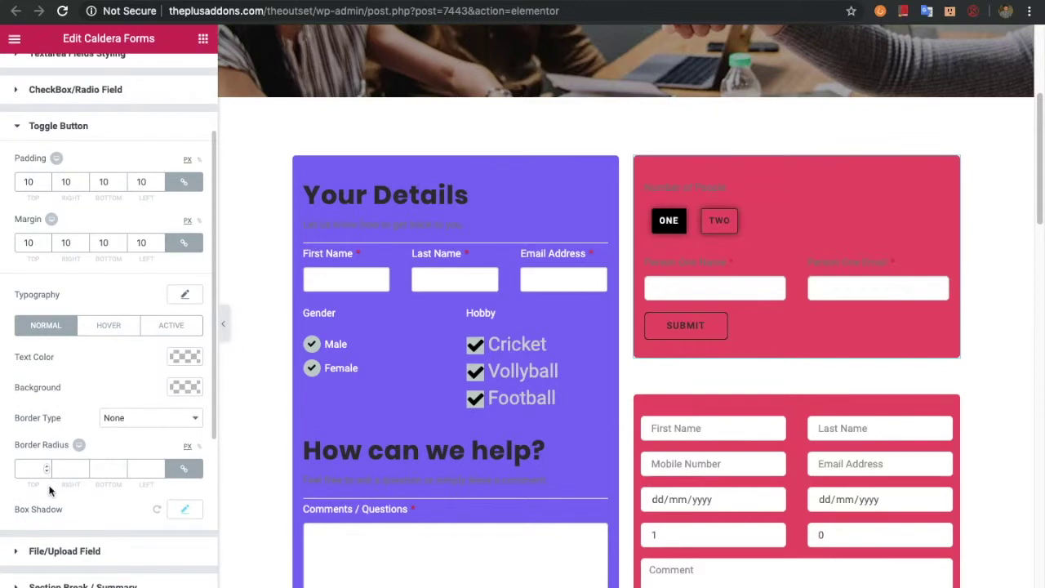
scroll(63, 517, down, 3)
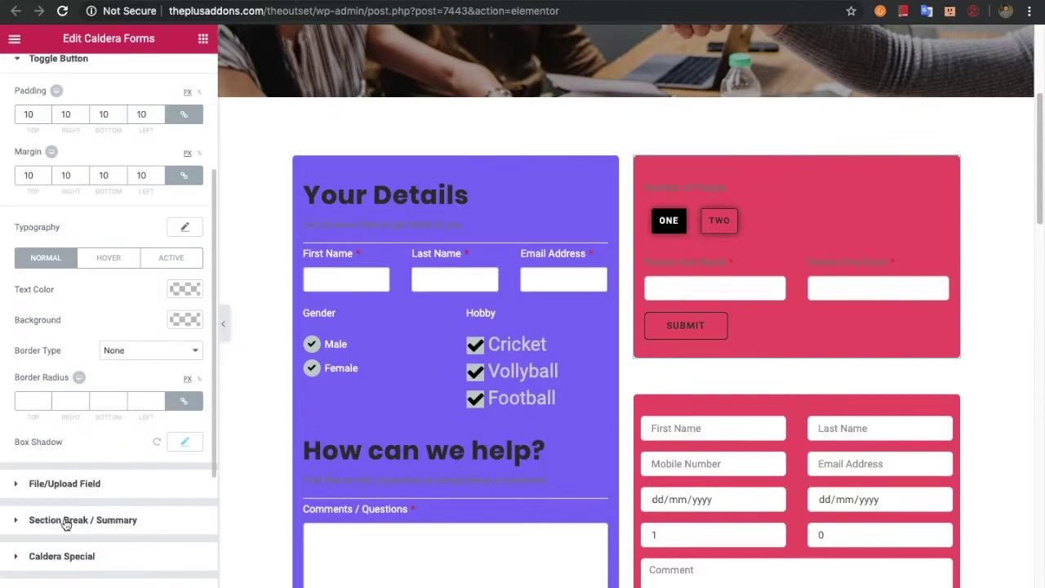
Select the job application form's Upload CV field, dismissing the file picker, and return to Style
click(81, 485)
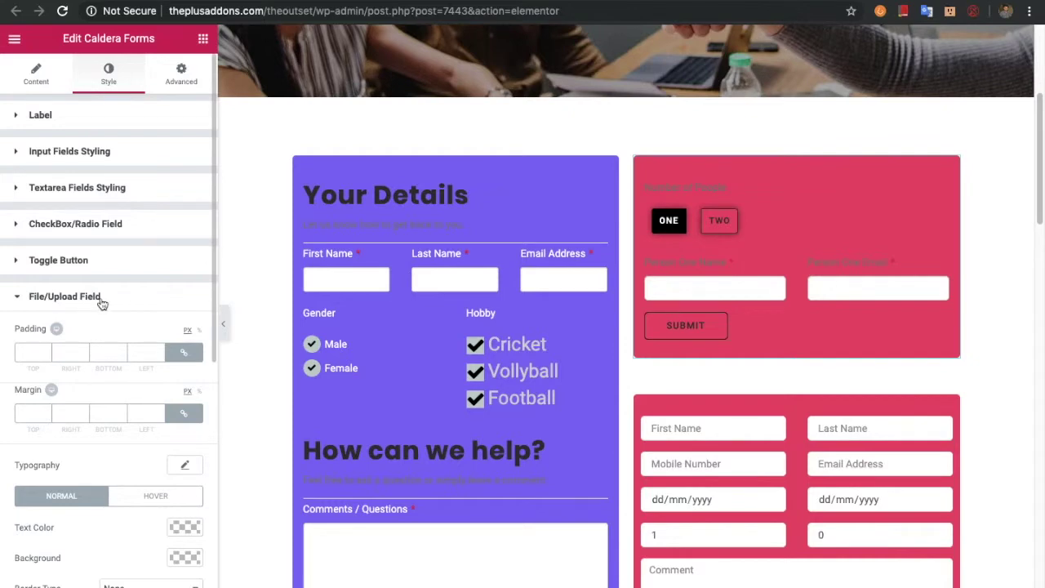
scroll(590, 391, down, 5)
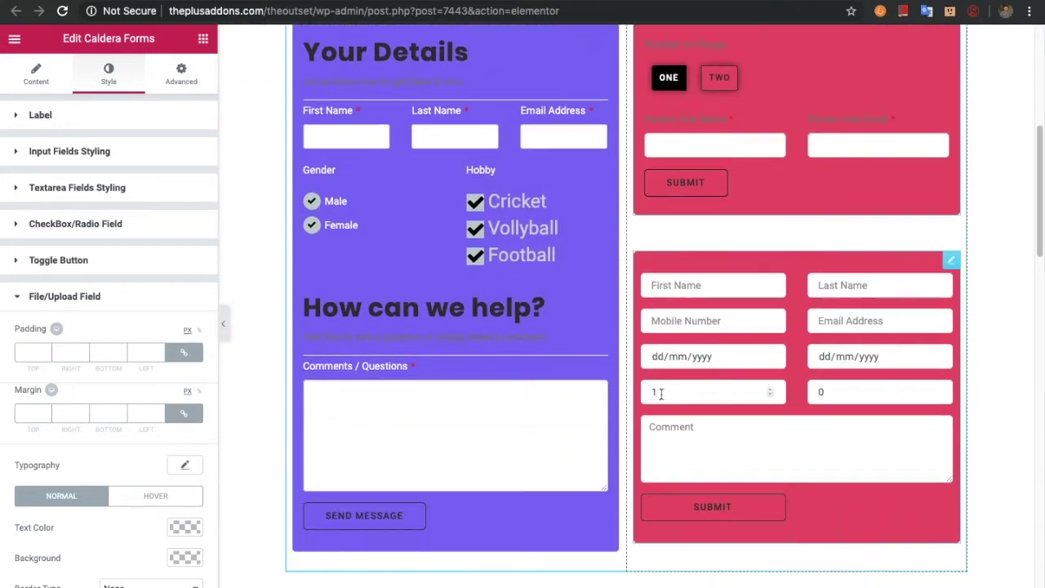
scroll(661, 393, down, 8)
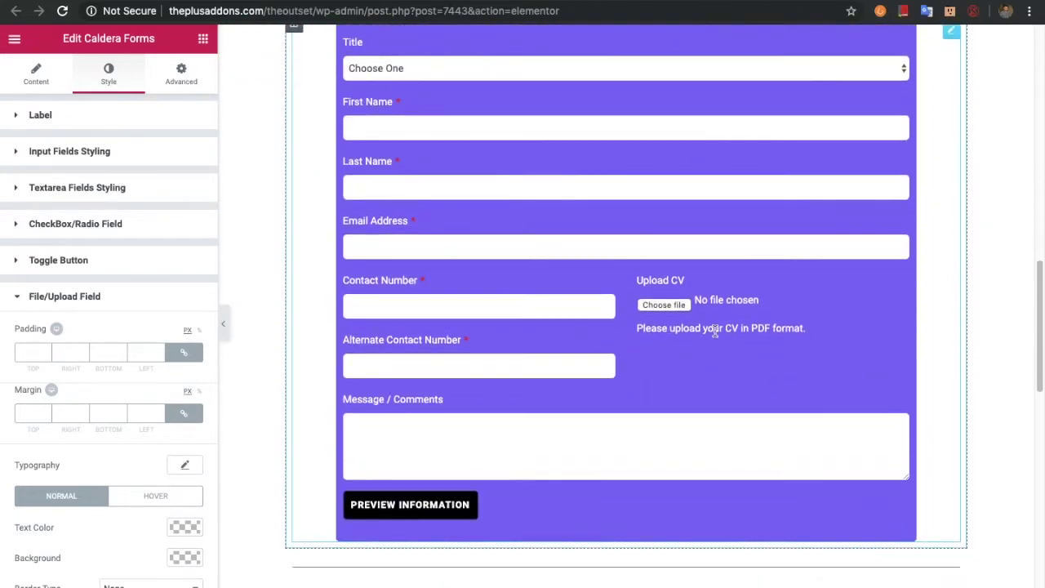
click(775, 317)
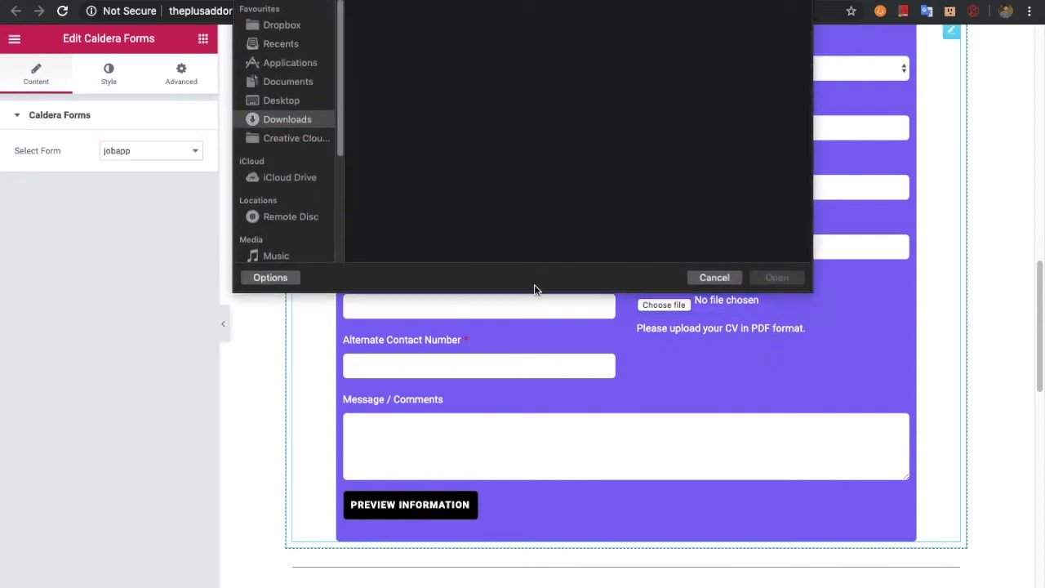
click(716, 278)
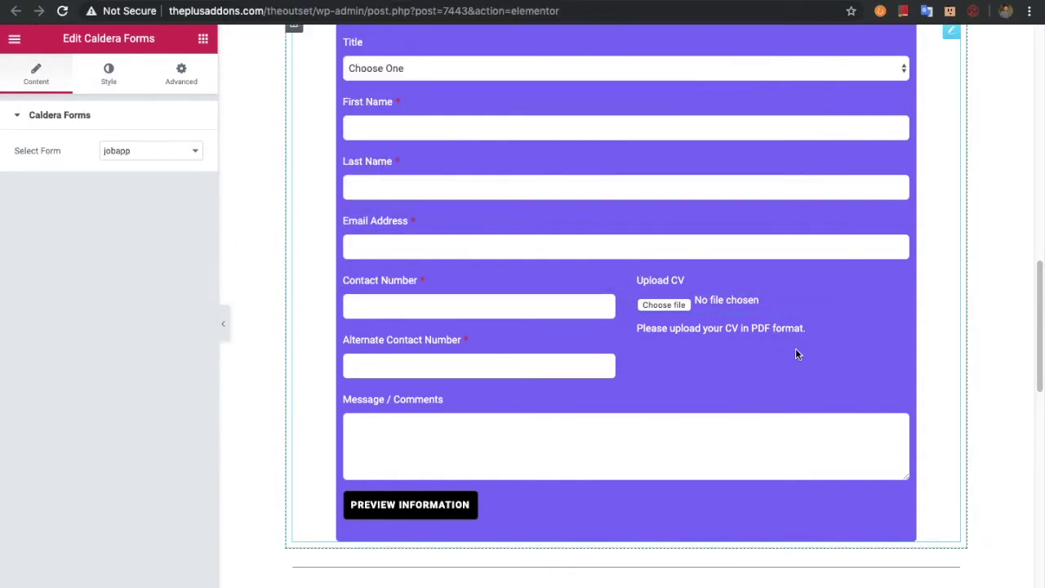
click(109, 84)
Expand File/Upload Field styling and compare its Hover and Normal states, including the 5 px radius
scroll(72, 388, down, 4)
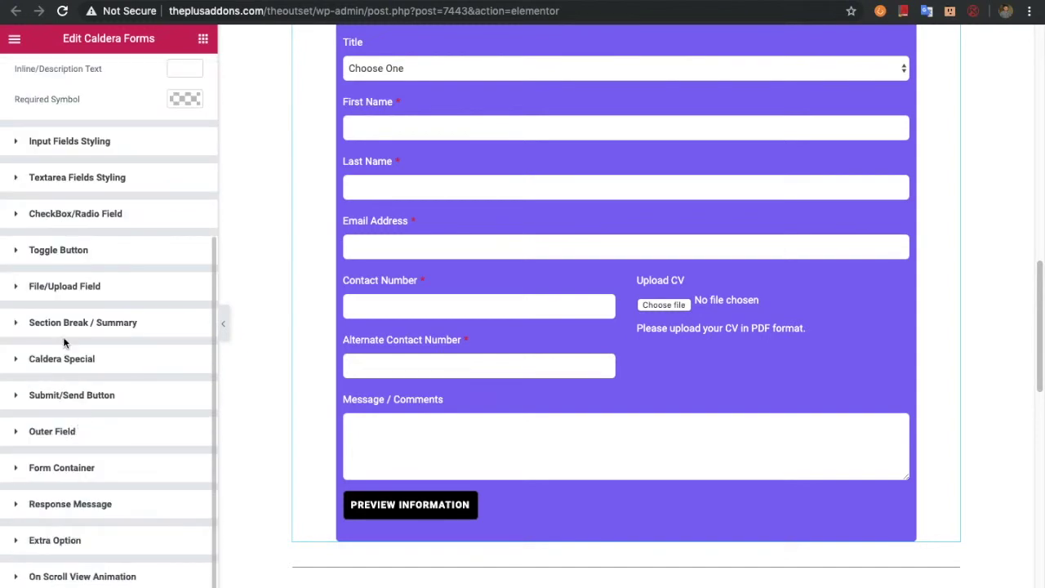
click(82, 287)
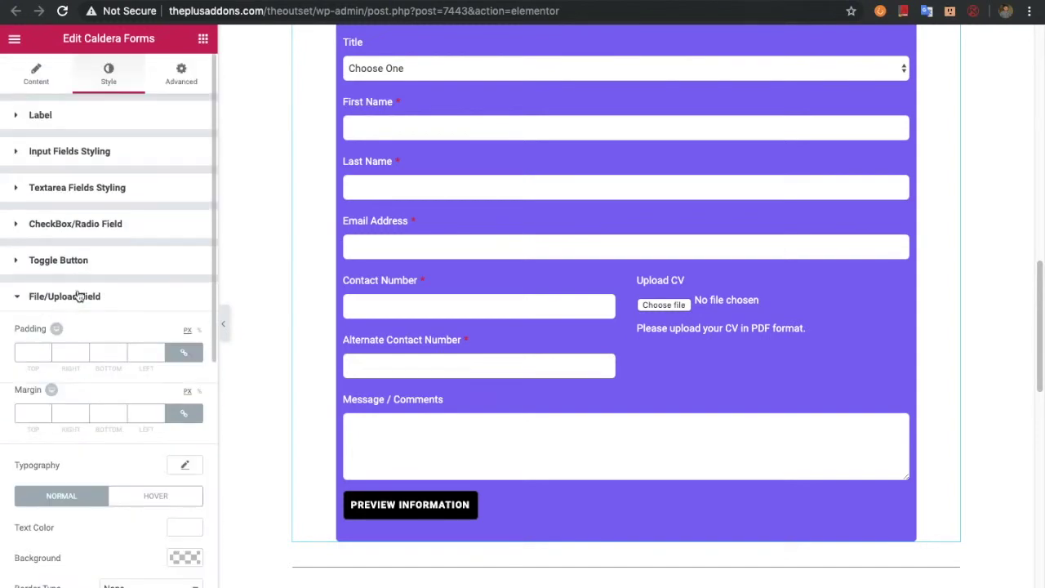
scroll(52, 377, down, 1)
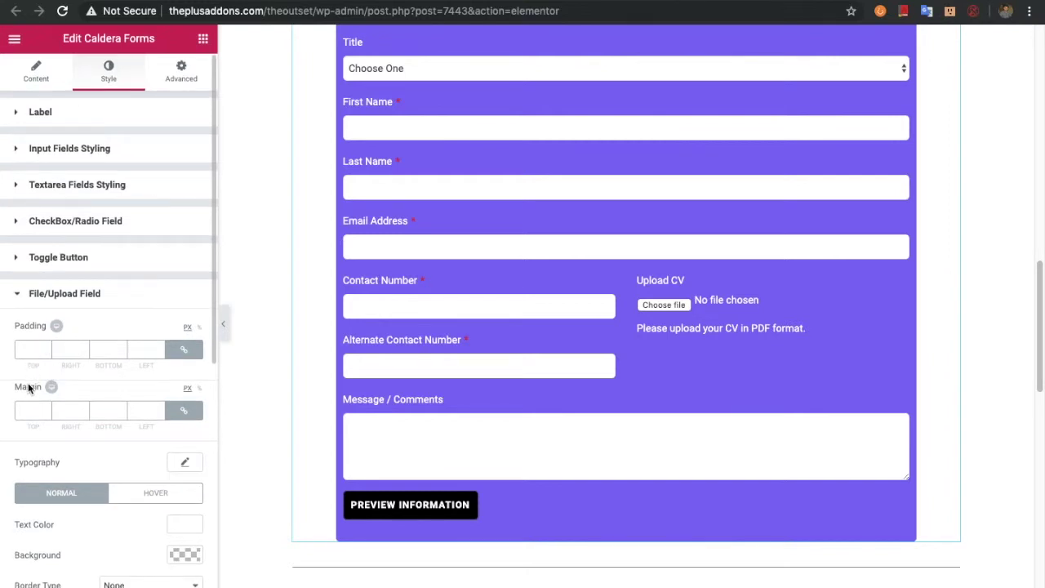
scroll(27, 383, down, 3)
scroll(44, 412, down, 3)
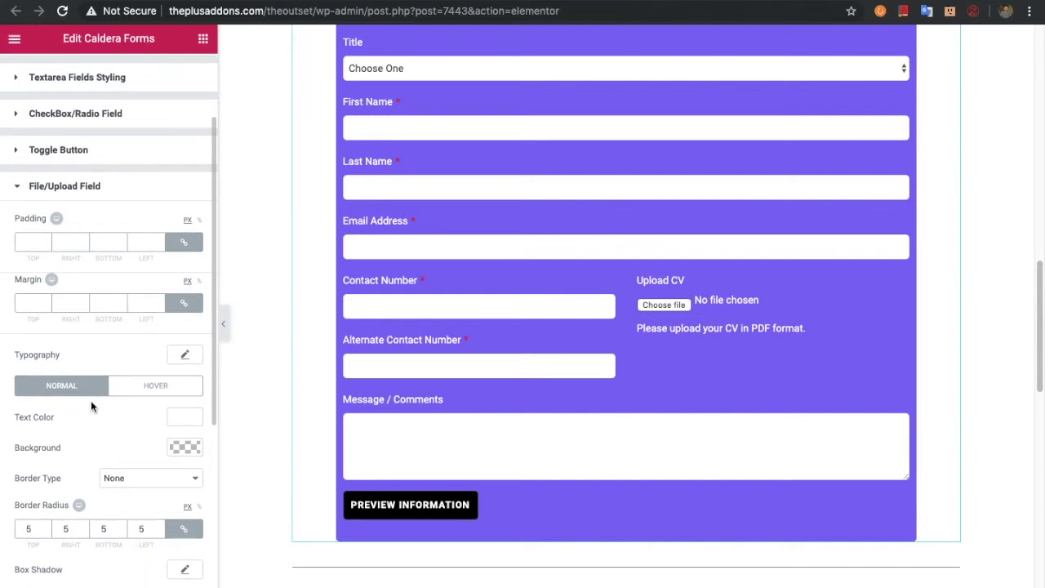
click(162, 385)
click(60, 394)
Bring up the Section Break / Summary styling, with pink heading colour and centred alignment
scroll(53, 486, down, 1)
scroll(49, 490, down, 1)
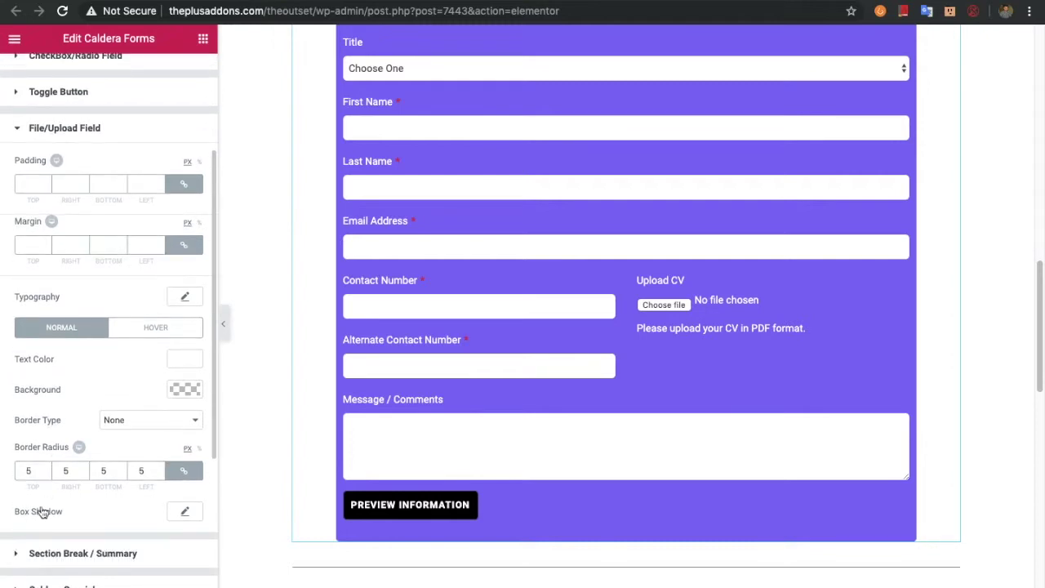
scroll(66, 473, down, 2)
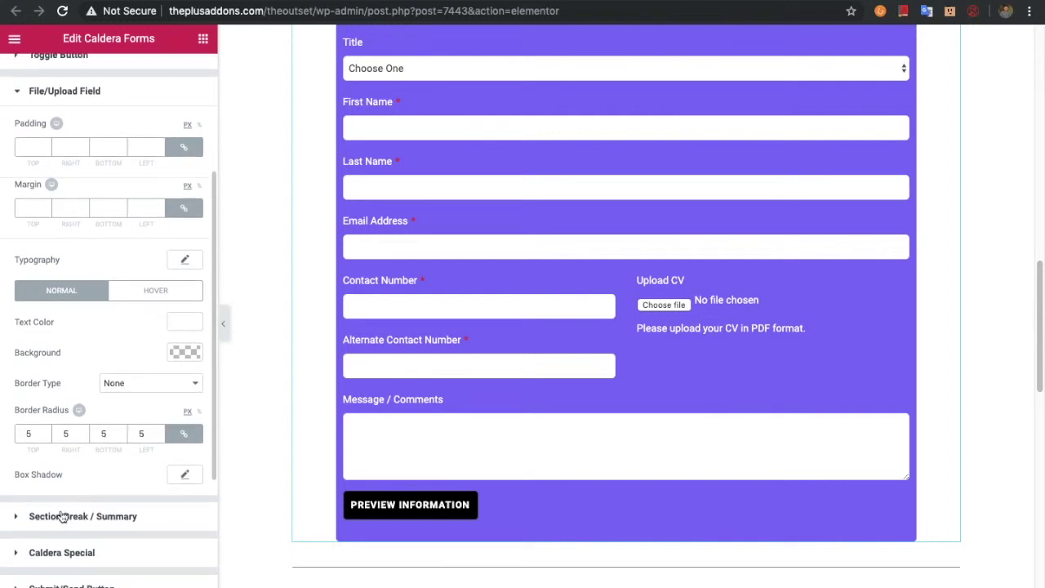
click(59, 516)
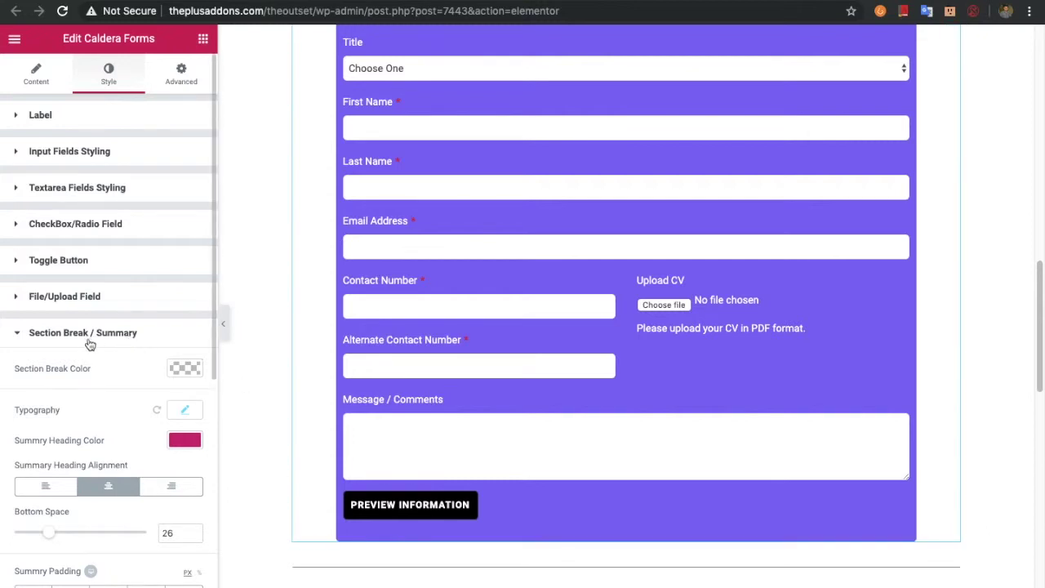
scroll(84, 396, down, 1)
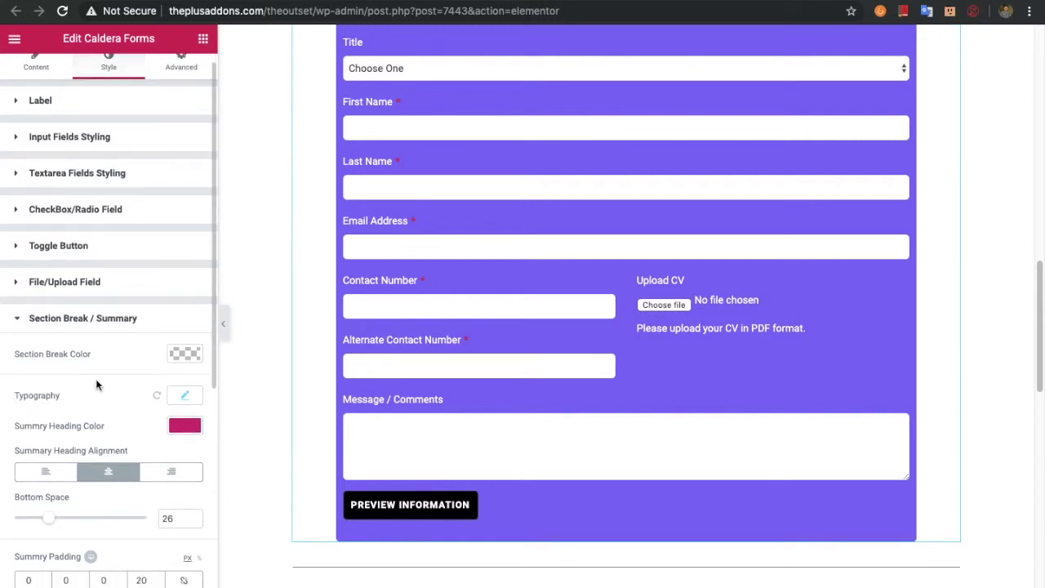
scroll(479, 389, up, 5)
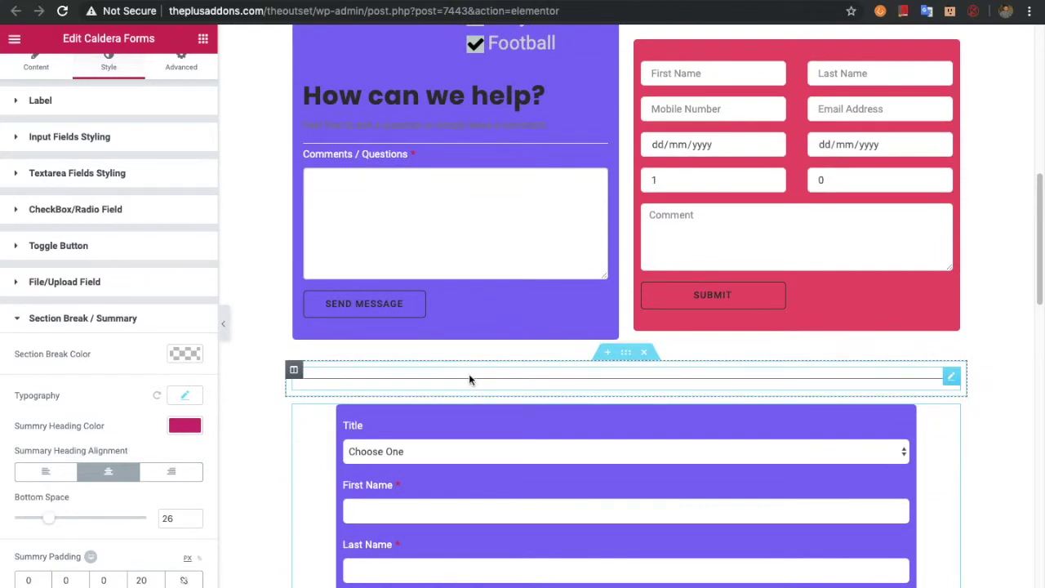
scroll(469, 376, down, 5)
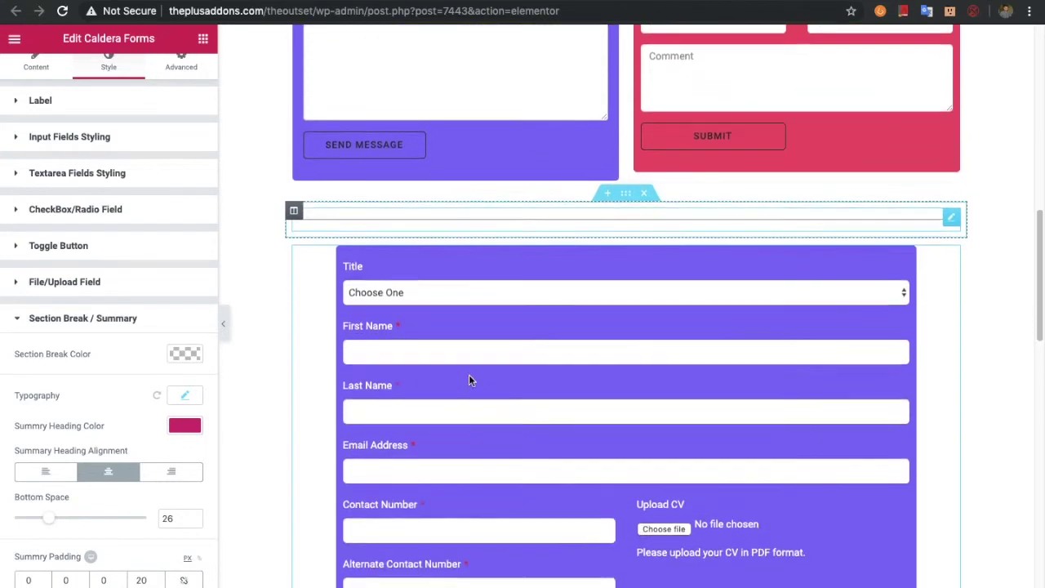
scroll(467, 401, down, 1)
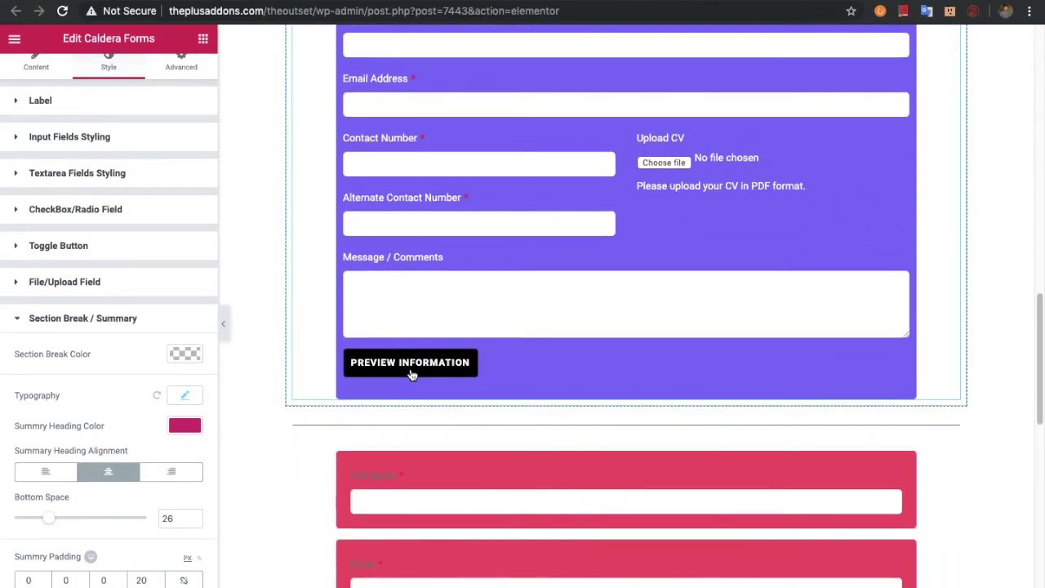
scroll(357, 245, up, 2)
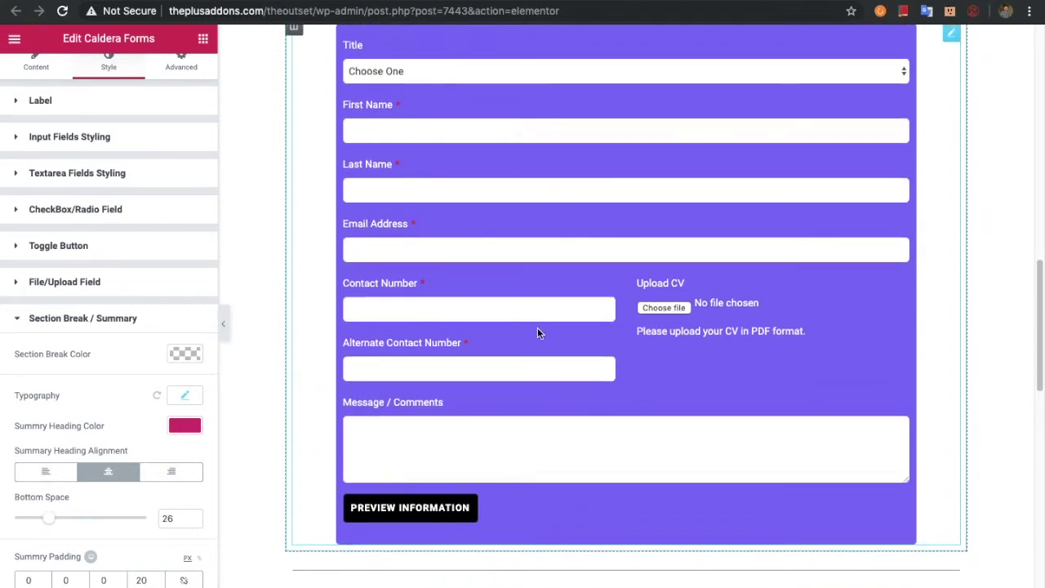
scroll(48, 422, down, 1)
scroll(48, 422, down, 1)
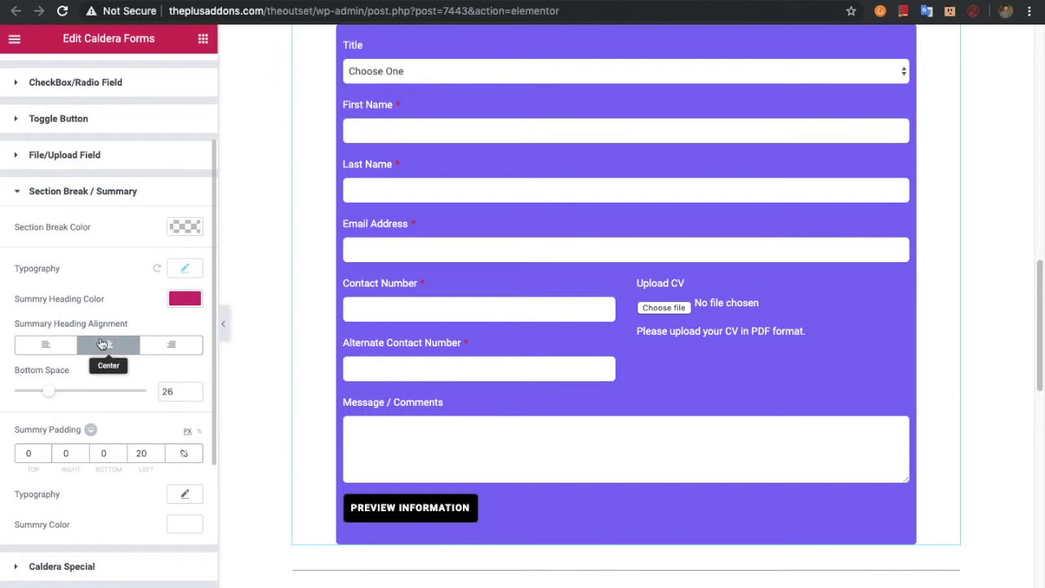
scroll(50, 392, down, 1)
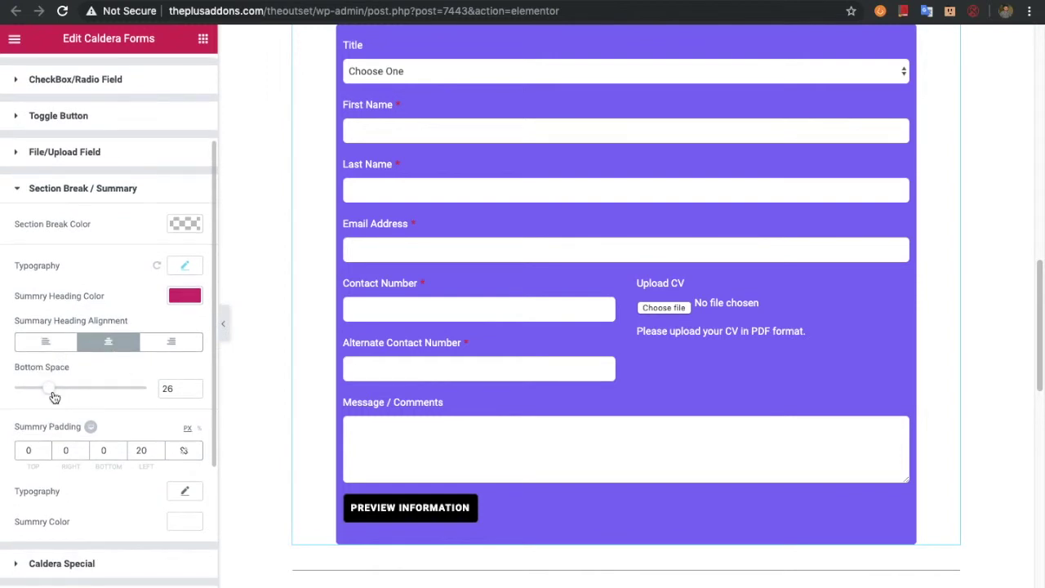
scroll(92, 430, down, 1)
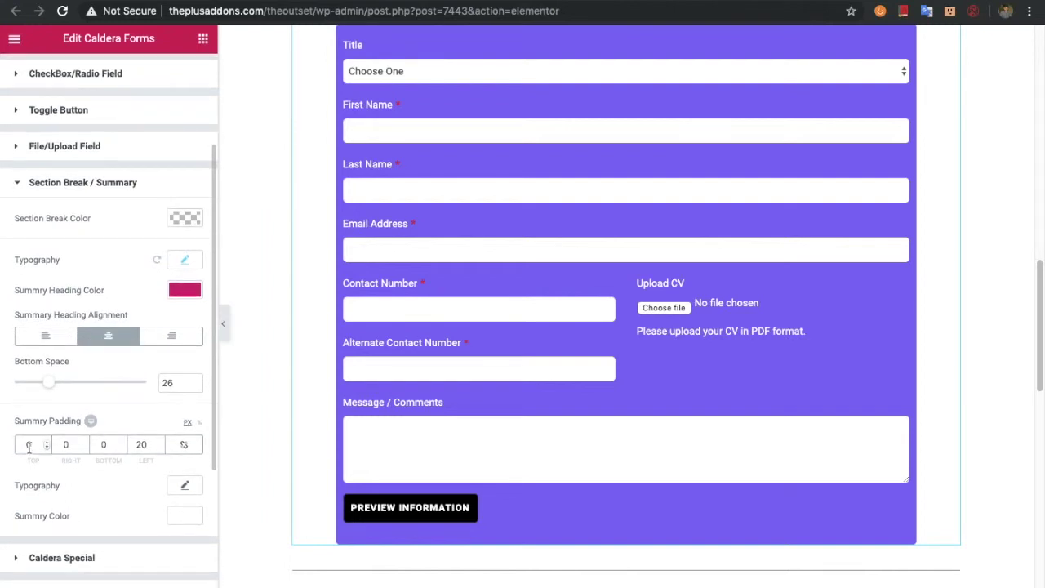
scroll(33, 450, down, 1)
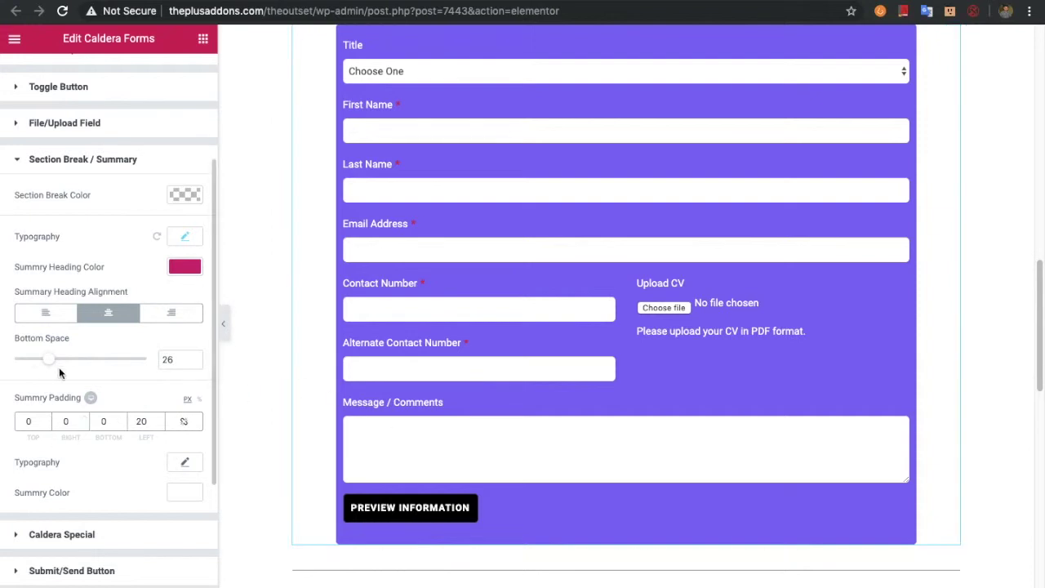
scroll(86, 422, down, 3)
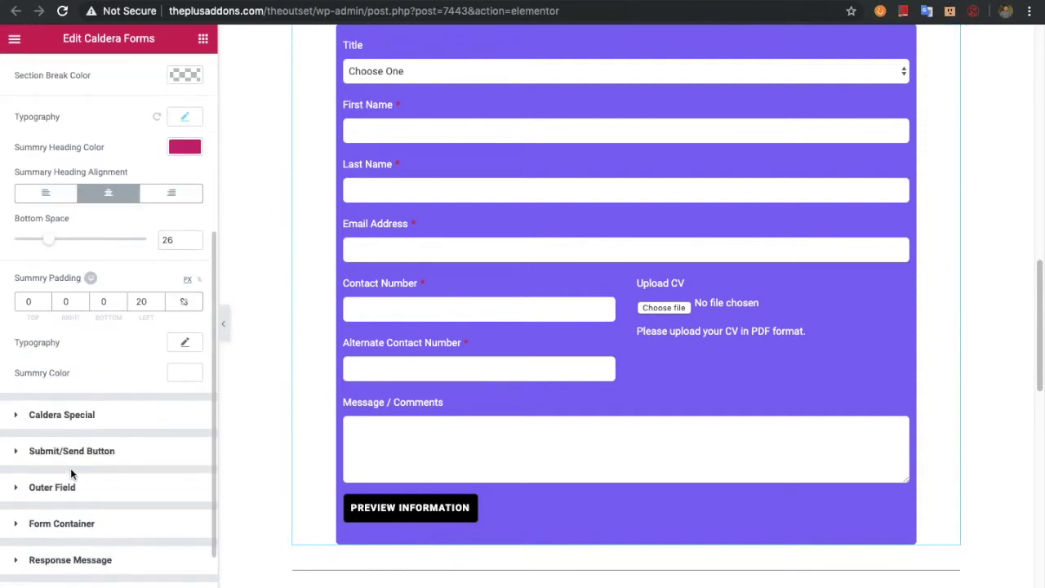
Expand Caldera Special to review its calculation and consent field colours, then reach Submit/Send Button
click(85, 424)
scroll(88, 424, down, 2)
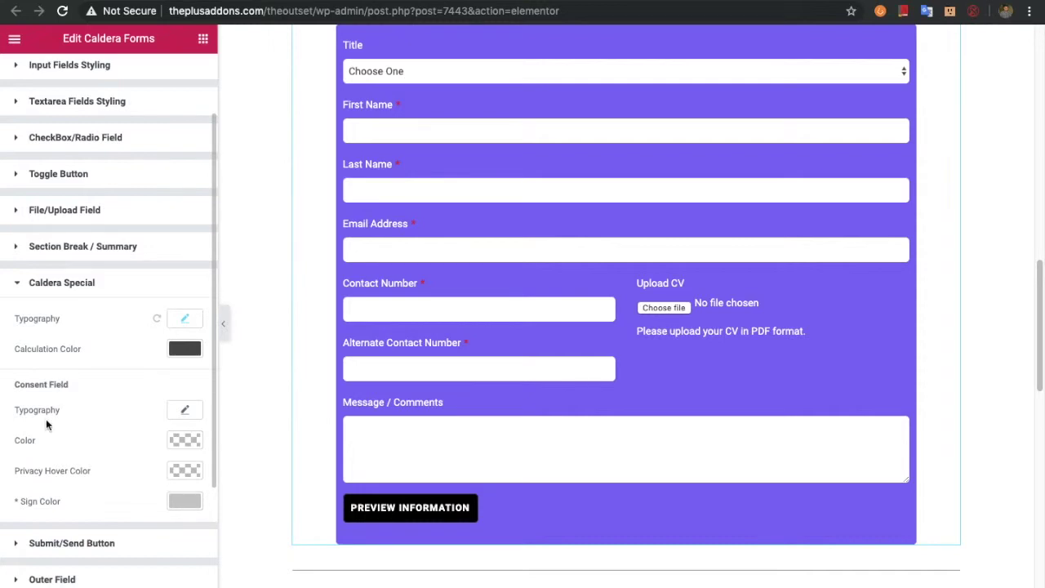
scroll(51, 413, down, 1)
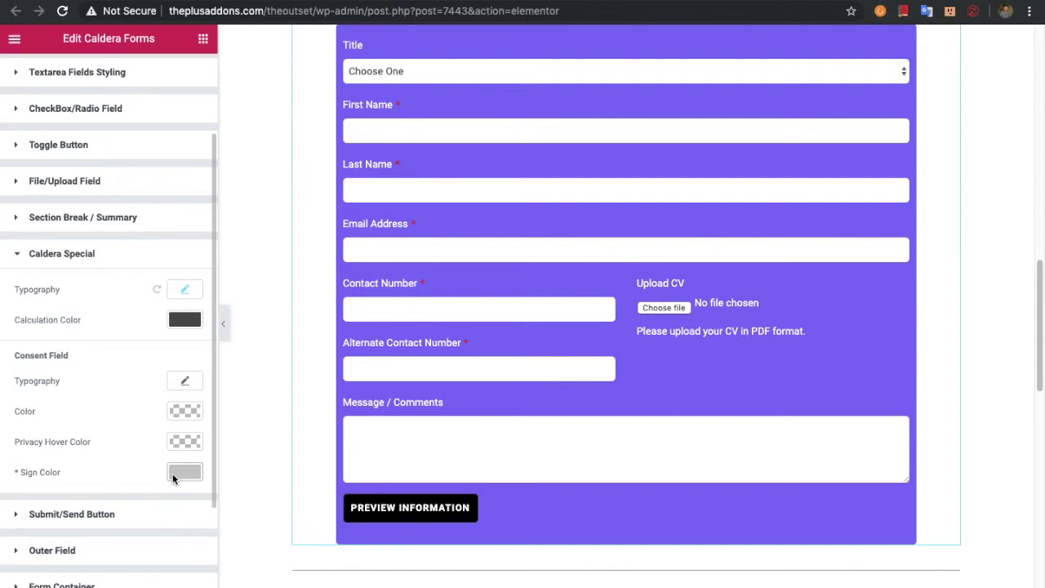
click(94, 517)
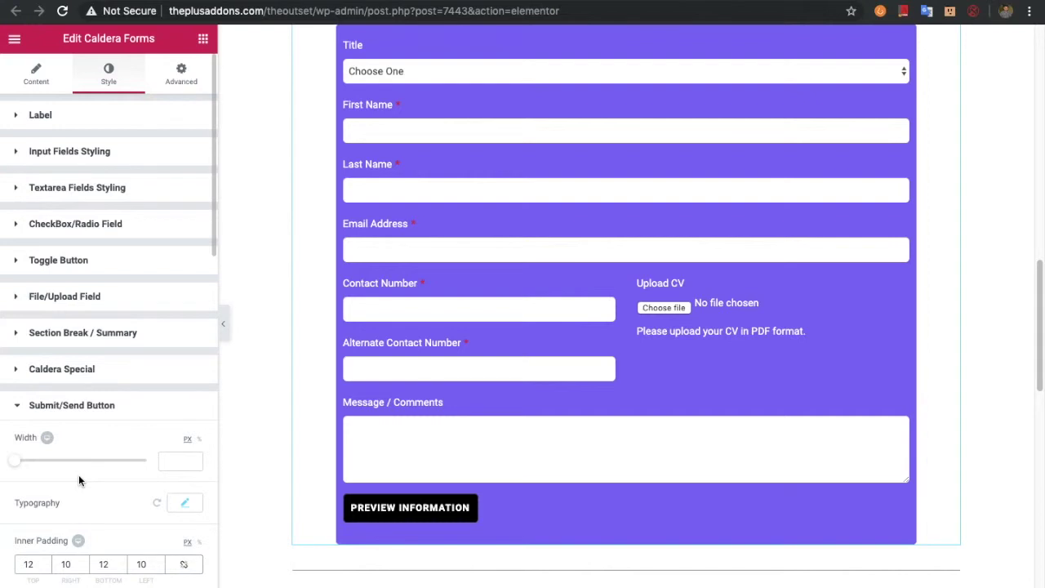
Widen the Preview Information submit button to 425 px and review its typography and colour states
scroll(78, 474, down, 4)
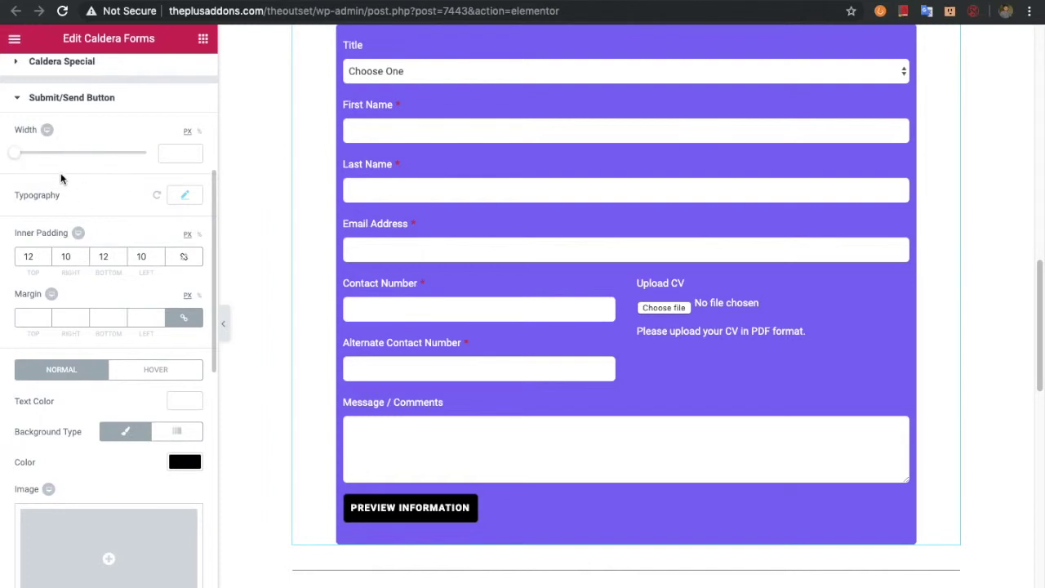
drag(22, 158, 49, 134)
click(48, 131)
click(49, 131)
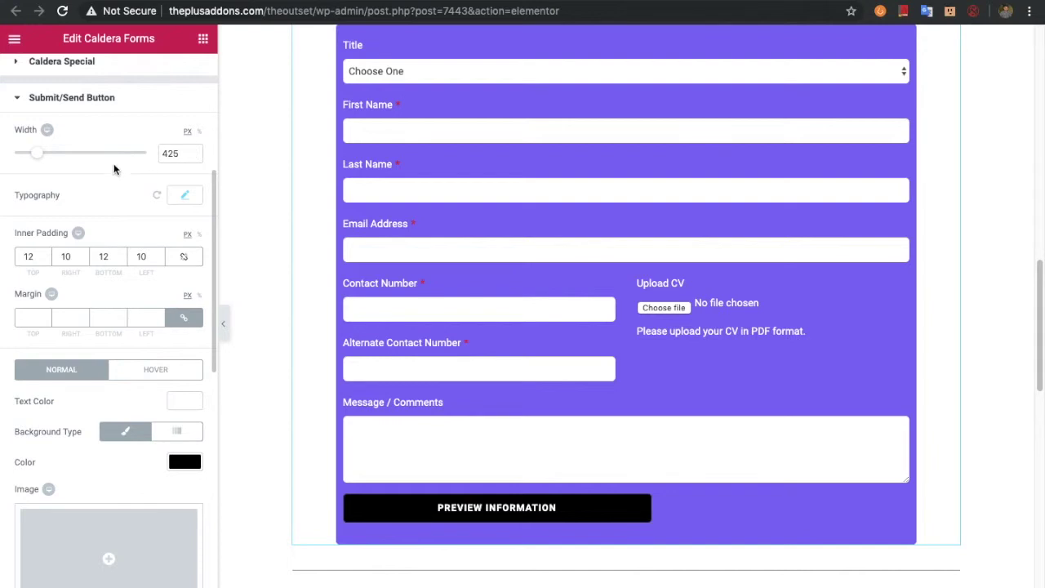
click(181, 197)
click(180, 197)
scroll(37, 311, down, 4)
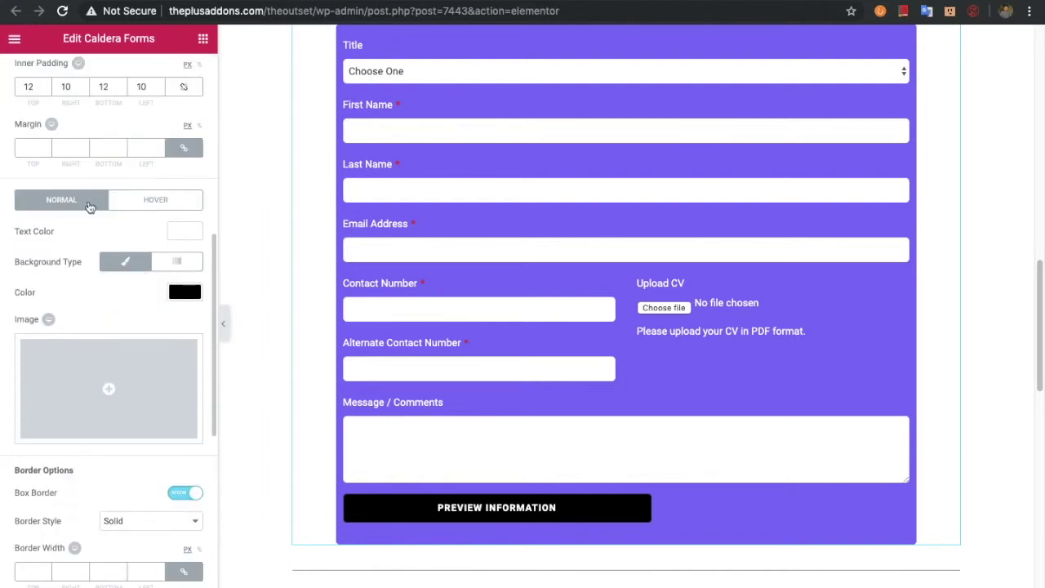
click(154, 201)
click(44, 210)
Compare the button's border settings: Solid box border, 5 px normal radius, no hover radius
scroll(39, 296, down, 4)
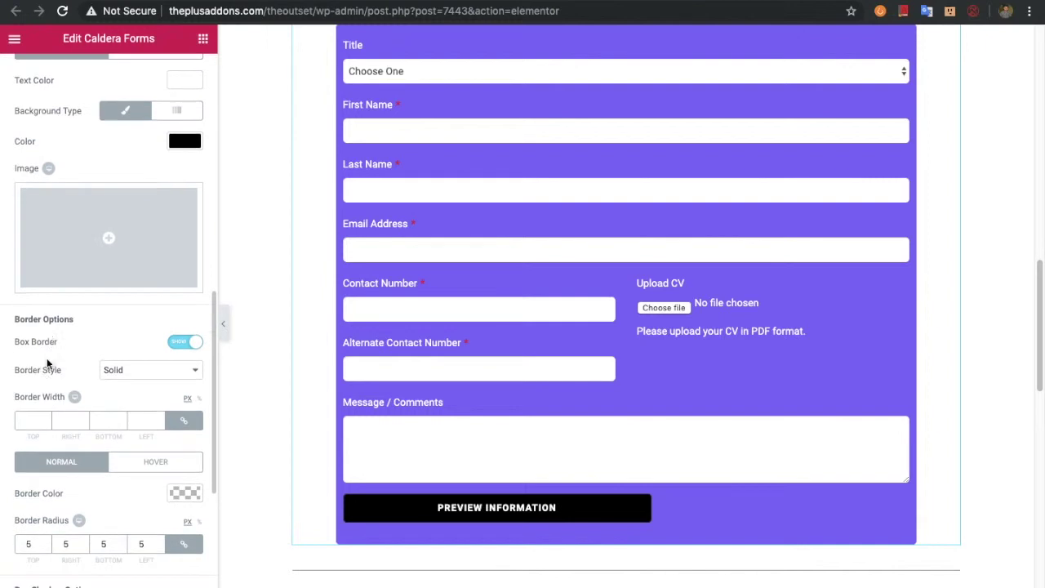
scroll(50, 345, down, 2)
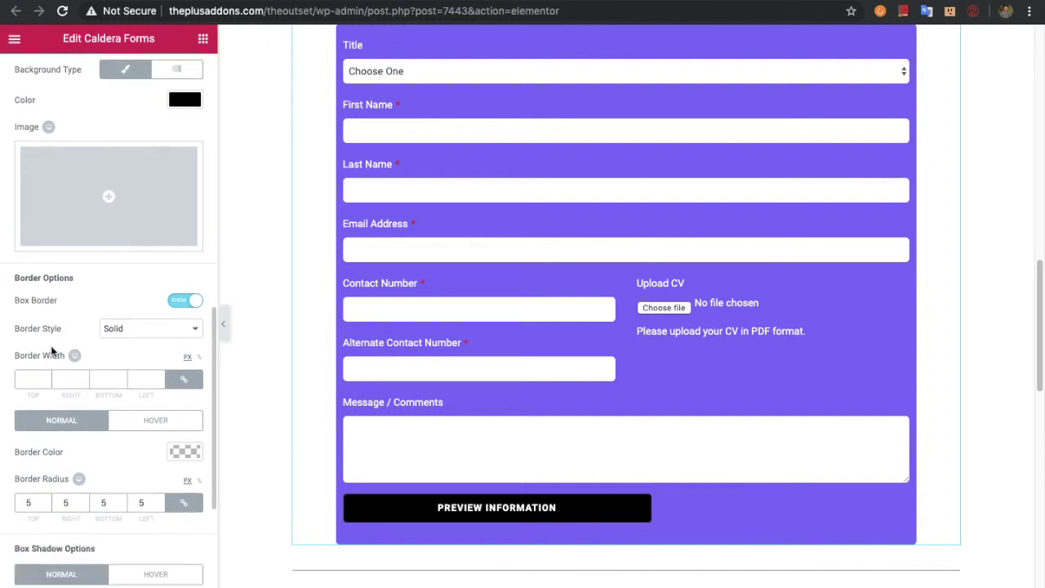
scroll(60, 457, down, 1)
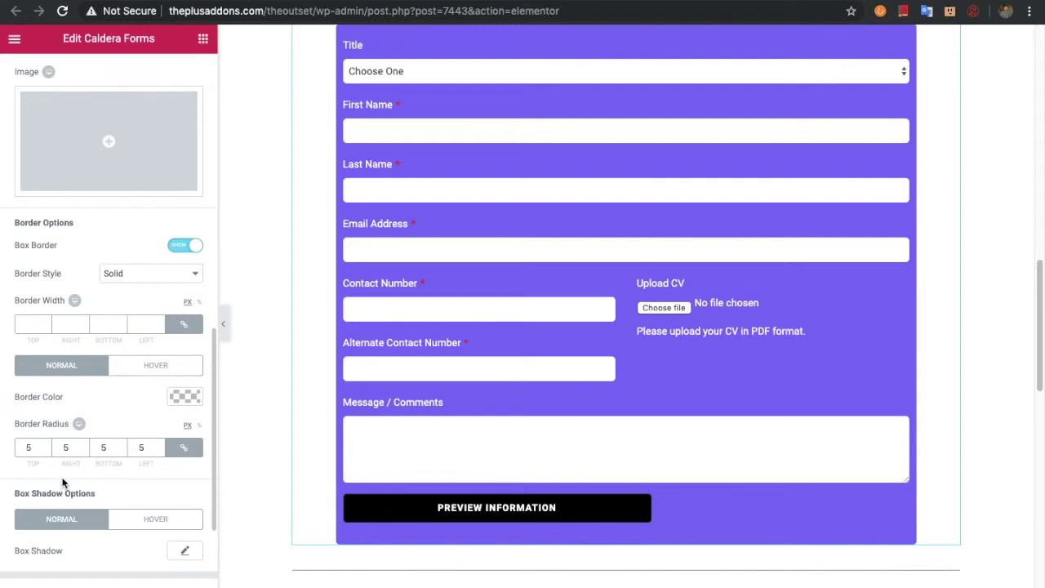
click(140, 365)
click(66, 367)
click(160, 365)
click(75, 367)
click(129, 377)
scroll(95, 430, down, 3)
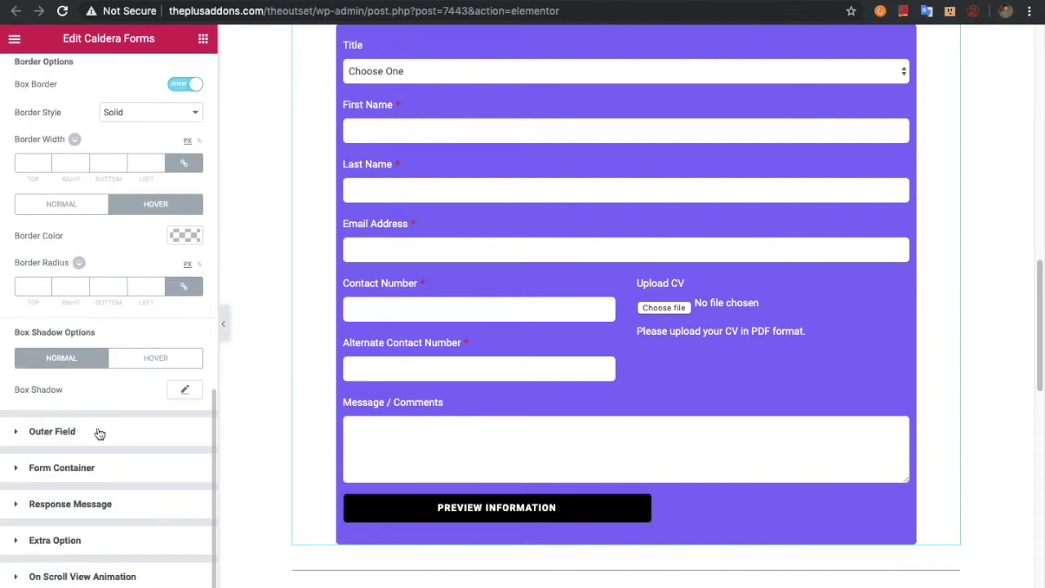
click(99, 434)
Try 10 then 30 px as the Outer Field top margin, then clear it
scroll(93, 433, down, 4)
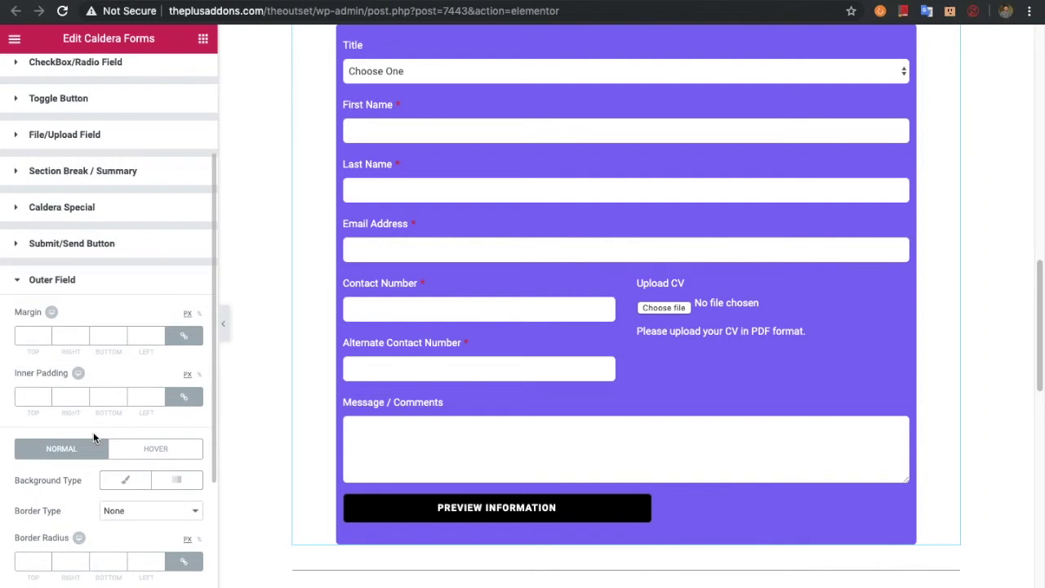
click(28, 336)
text(10)
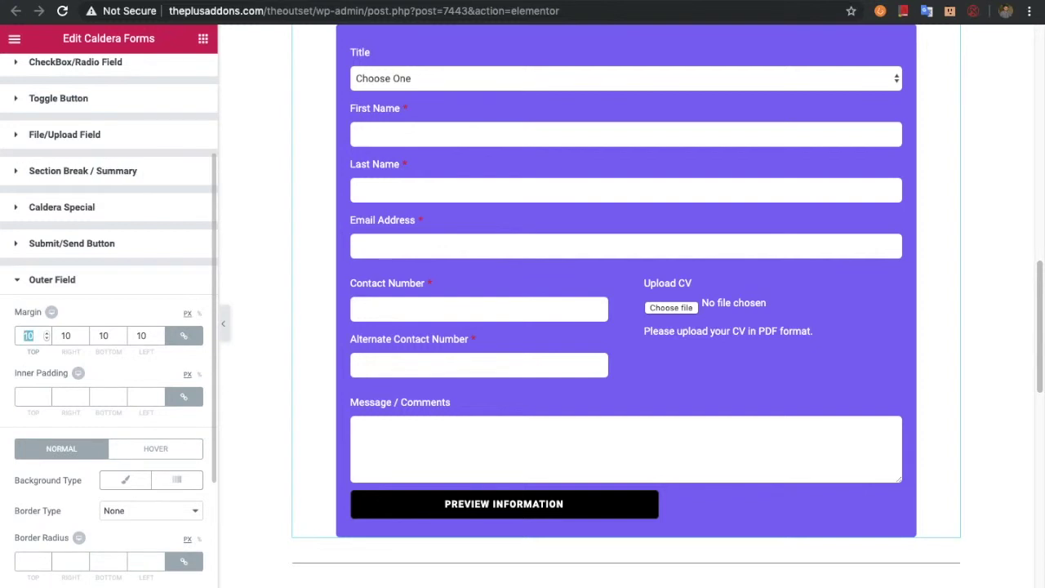
text(30)
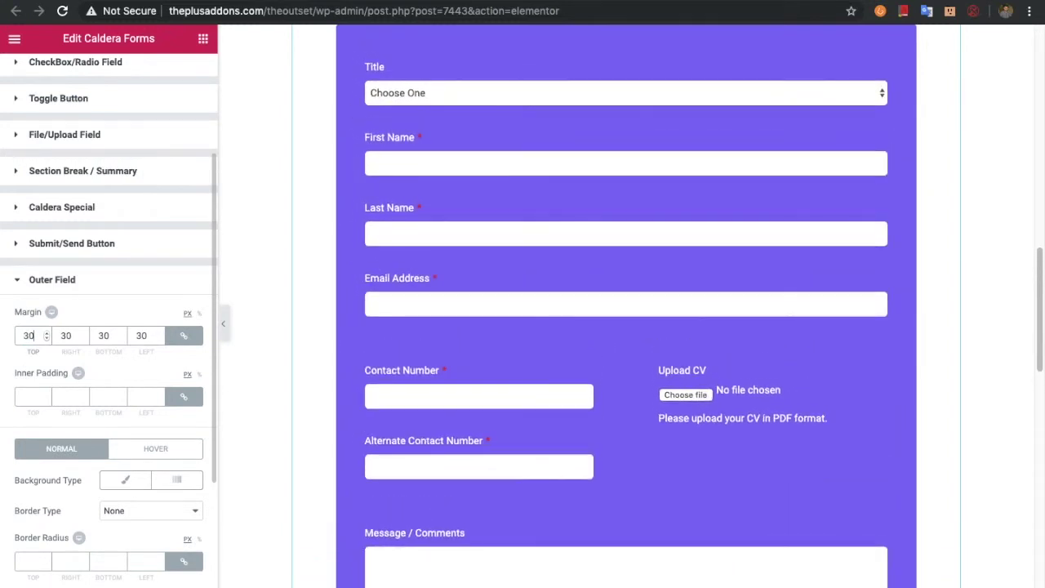
key(BackSpace)
key(BackSpace)
Check the Outer Field Hover settings, then return to the Normal state
scroll(29, 354, down, 3)
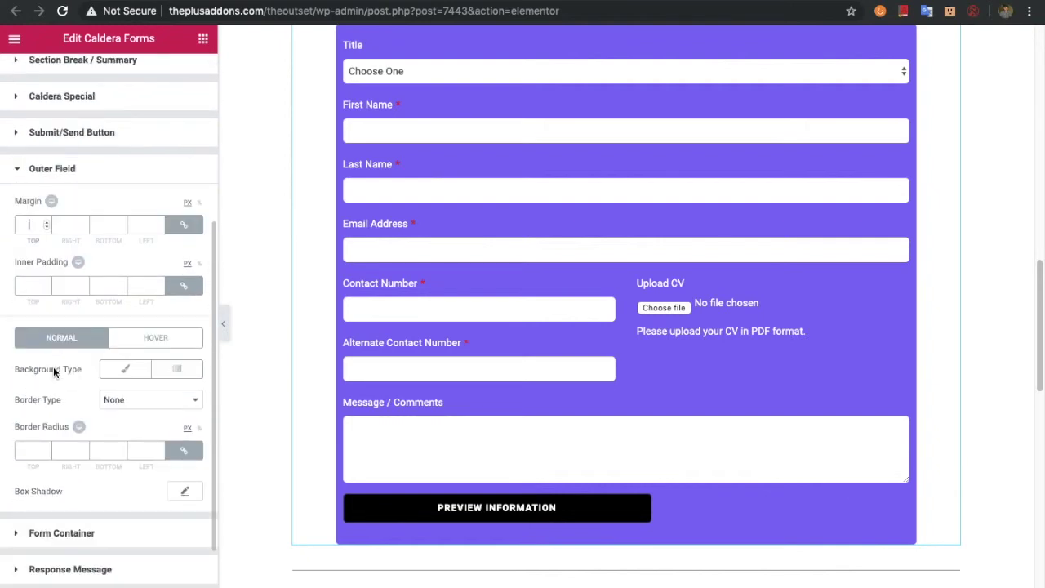
scroll(50, 453, down, 1)
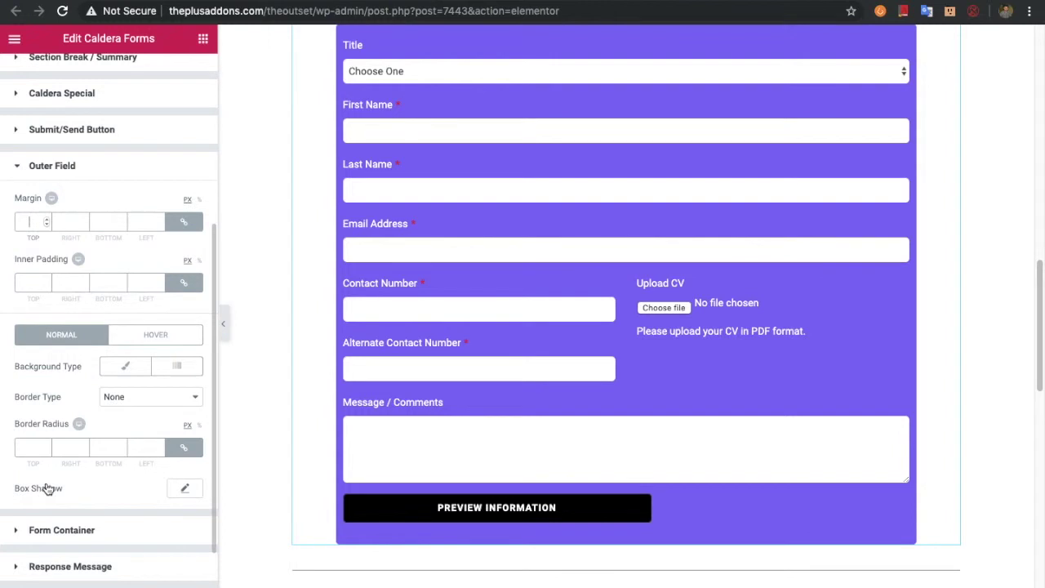
click(151, 343)
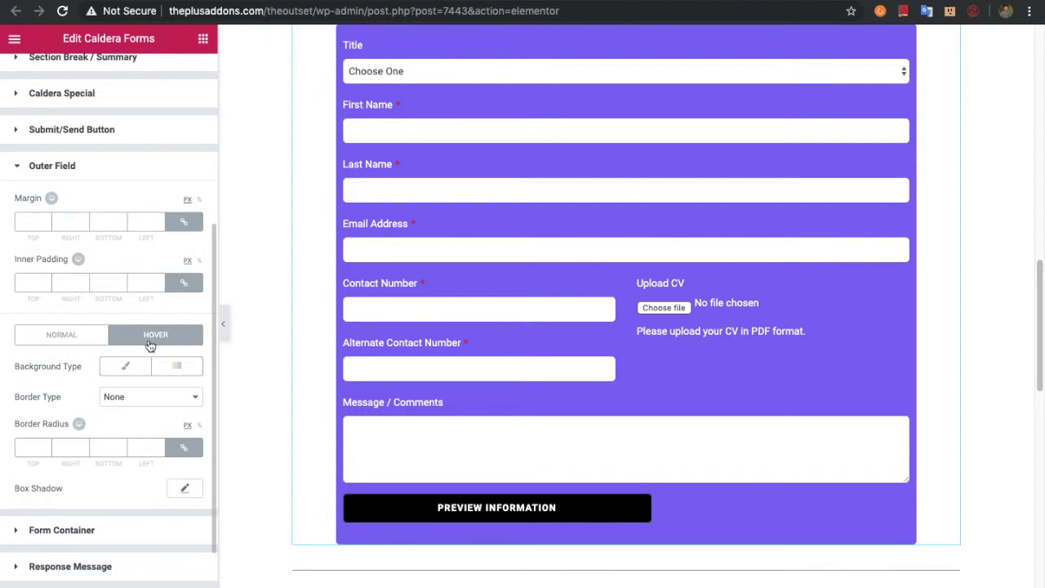
click(100, 343)
scroll(98, 419, down, 1)
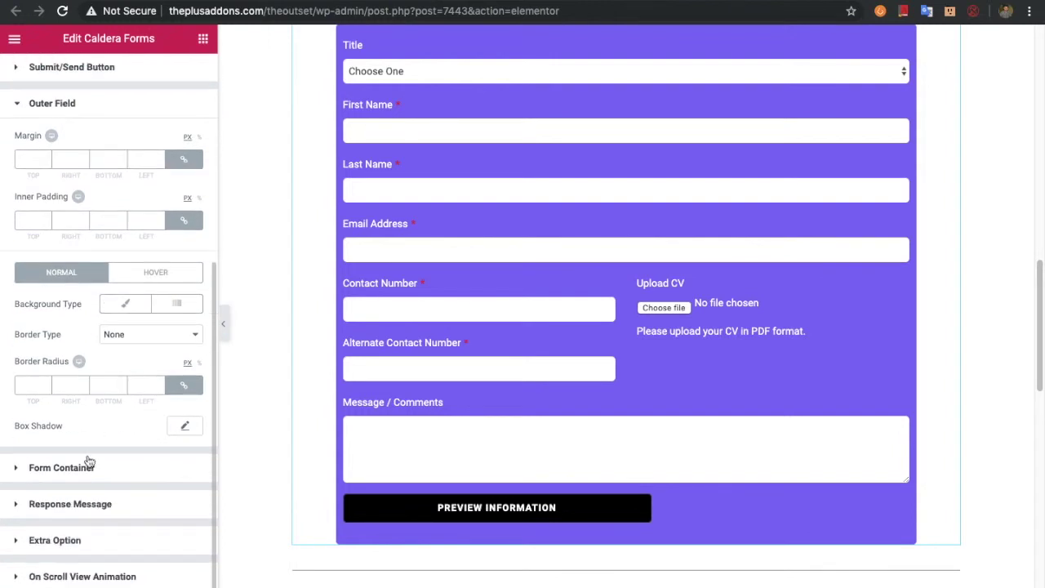
Review Form Container styling: inner padding 15/10/15/10, purple background, 5 px border radius
click(92, 471)
scroll(90, 474, down, 3)
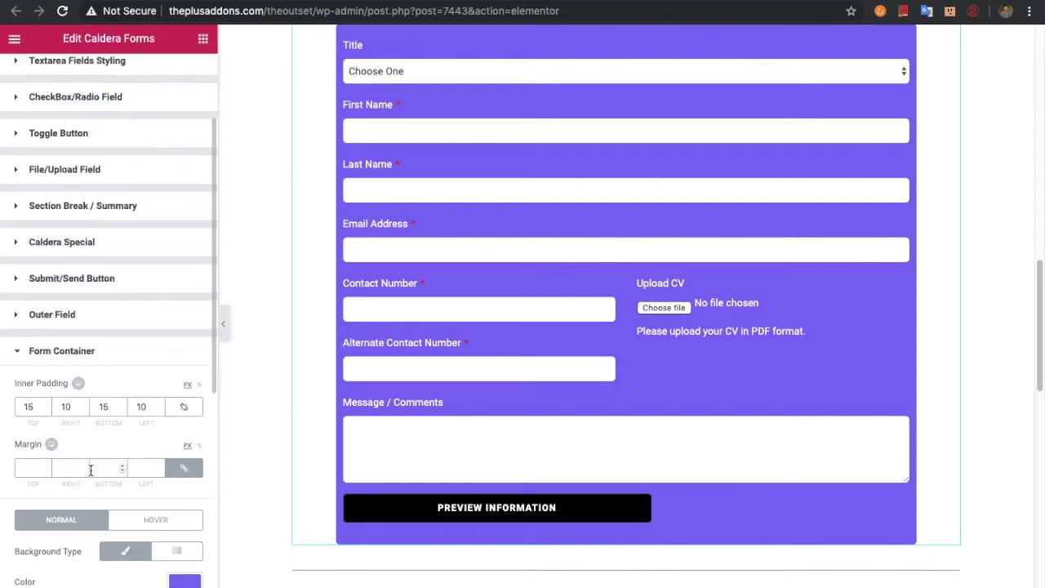
scroll(86, 410, down, 1)
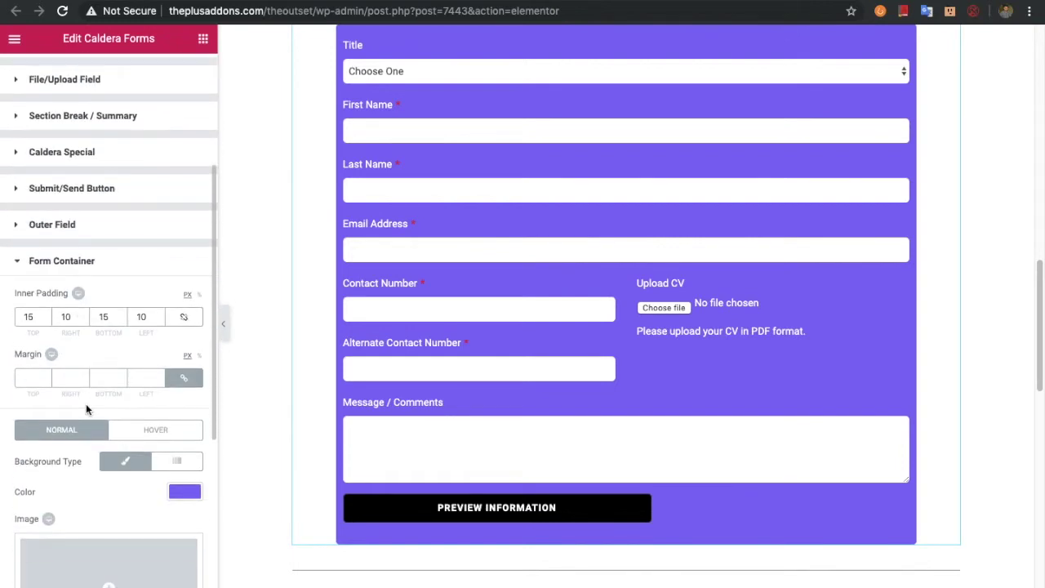
scroll(86, 409, down, 3)
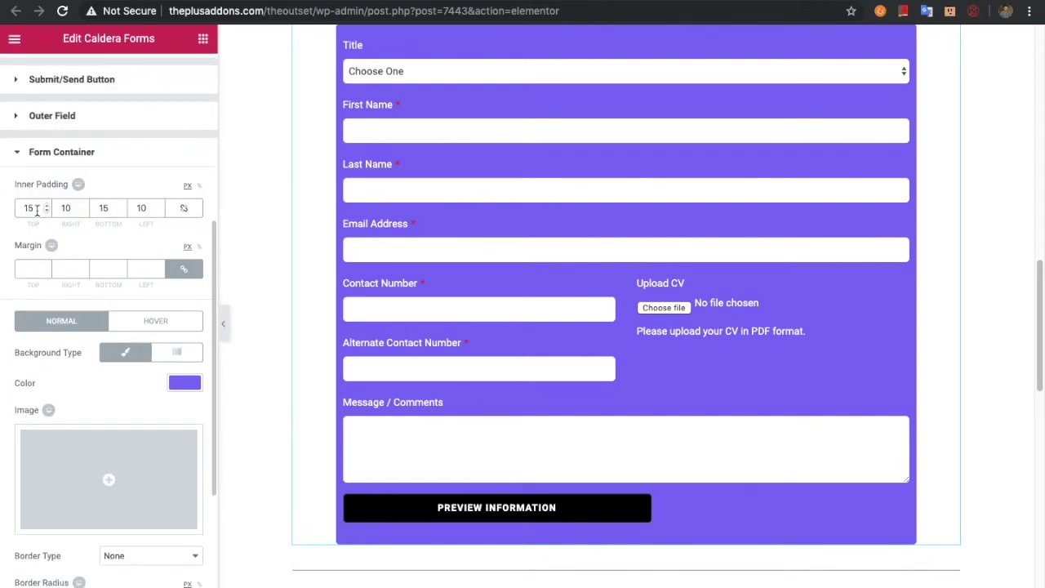
scroll(70, 389, down, 3)
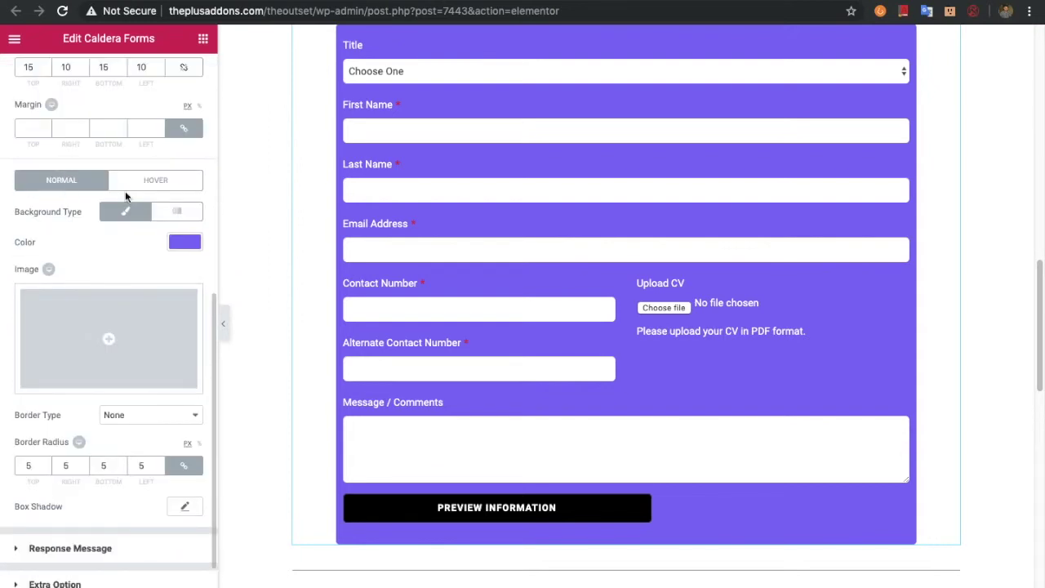
scroll(51, 216, down, 1)
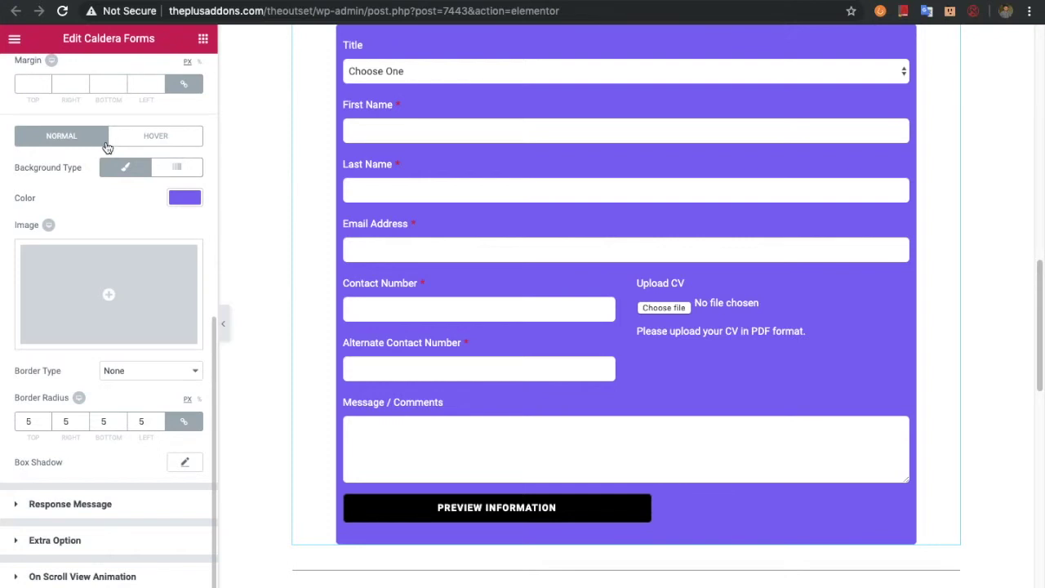
click(113, 508)
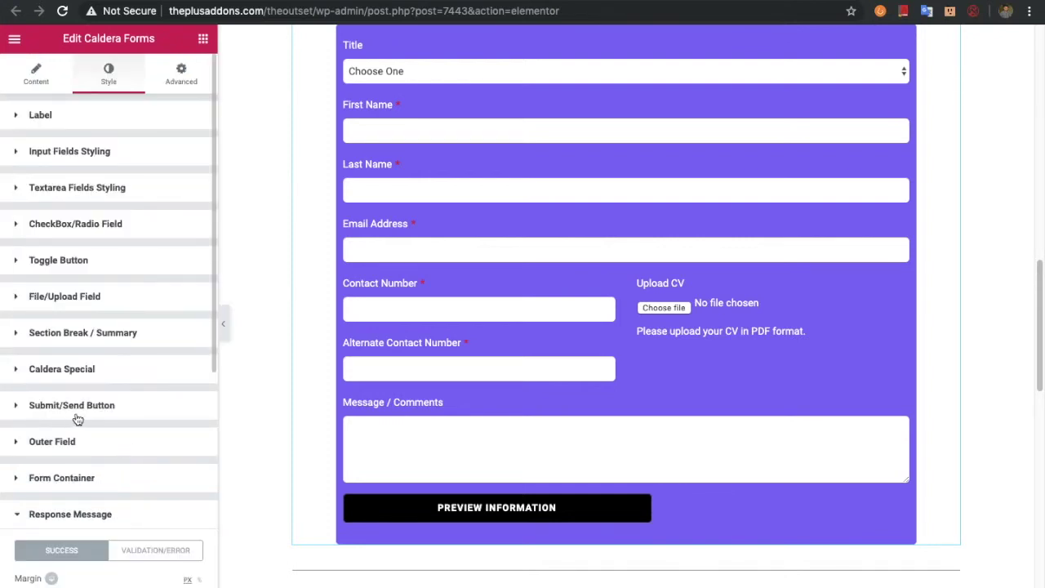
Compare Success and Validation/Error response message styles, ending on Validation/Error
scroll(78, 419, down, 3)
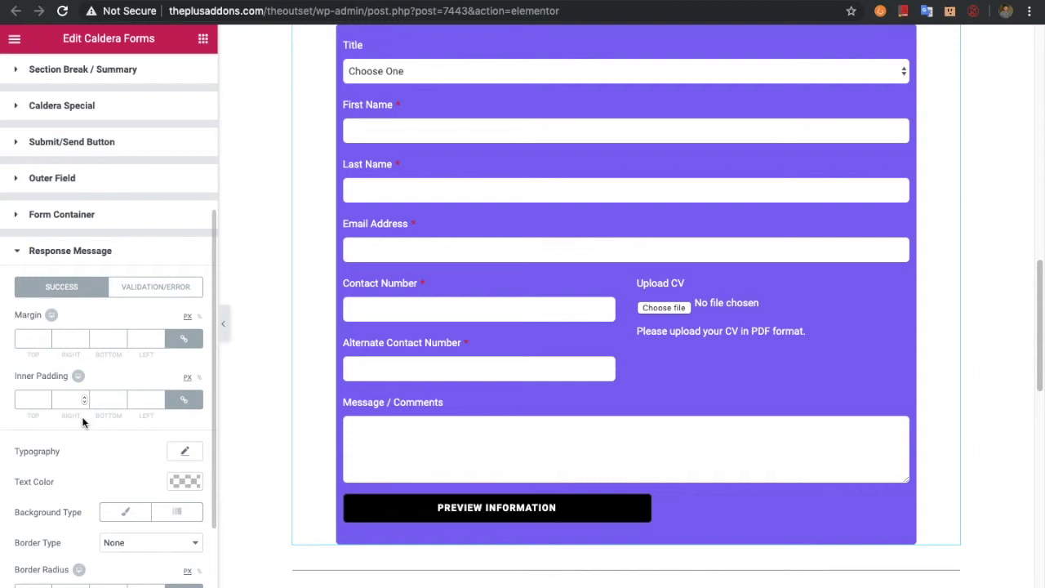
click(156, 295)
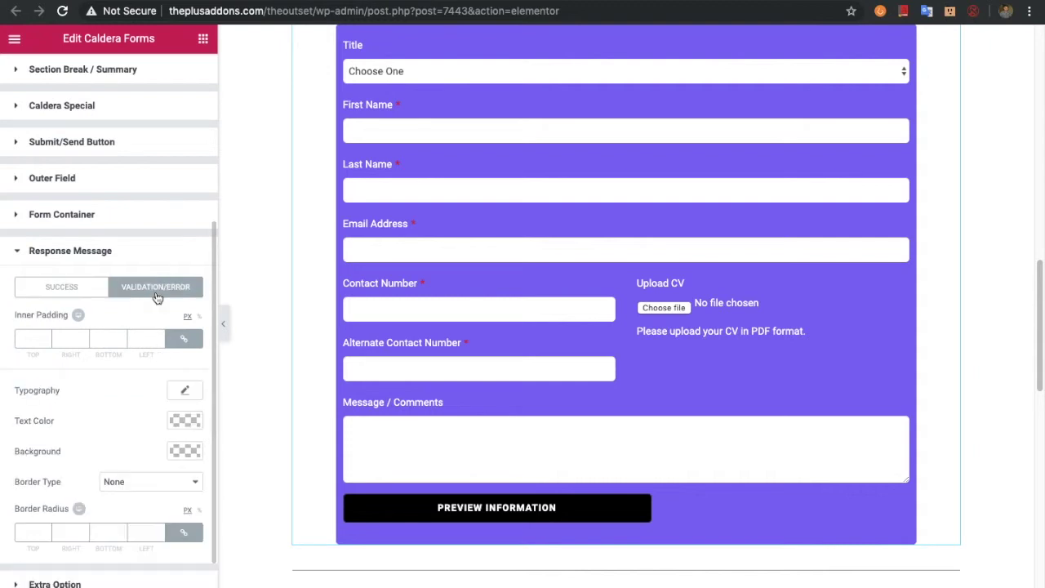
click(75, 296)
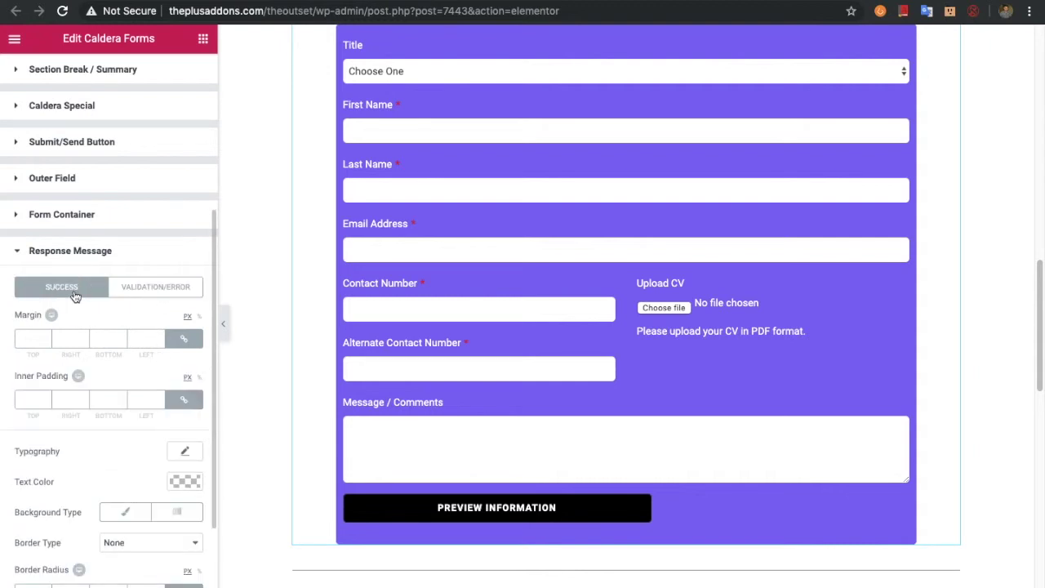
scroll(80, 335, down, 1)
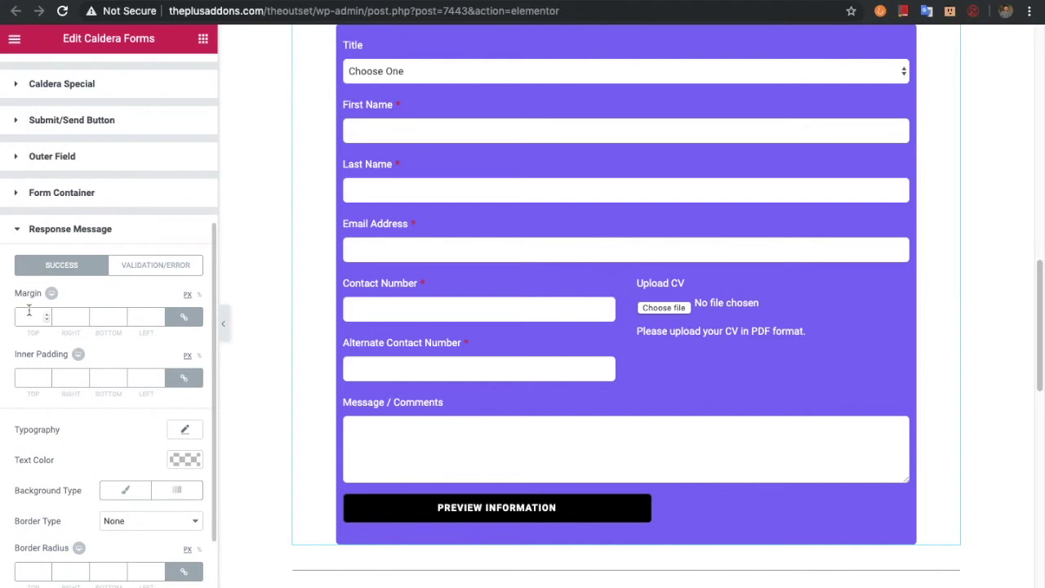
scroll(36, 401, down, 1)
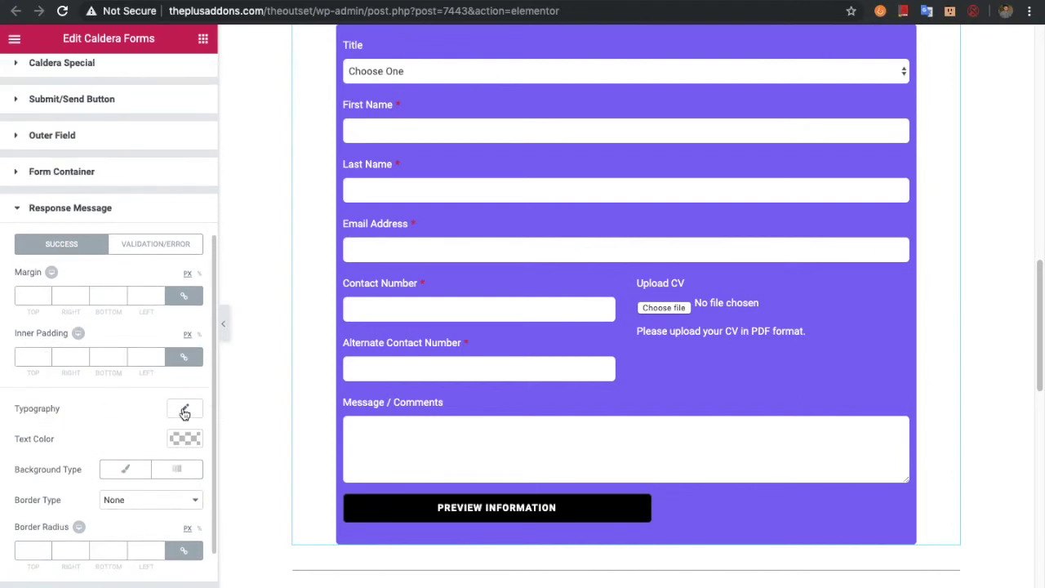
scroll(127, 438, down, 1)
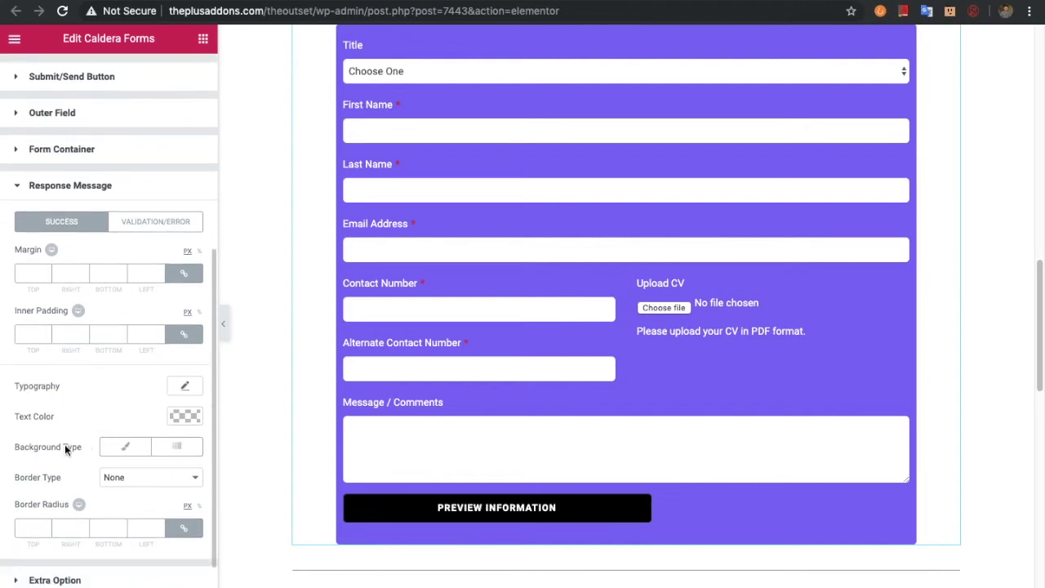
scroll(42, 459, down, 1)
scroll(46, 486, down, 1)
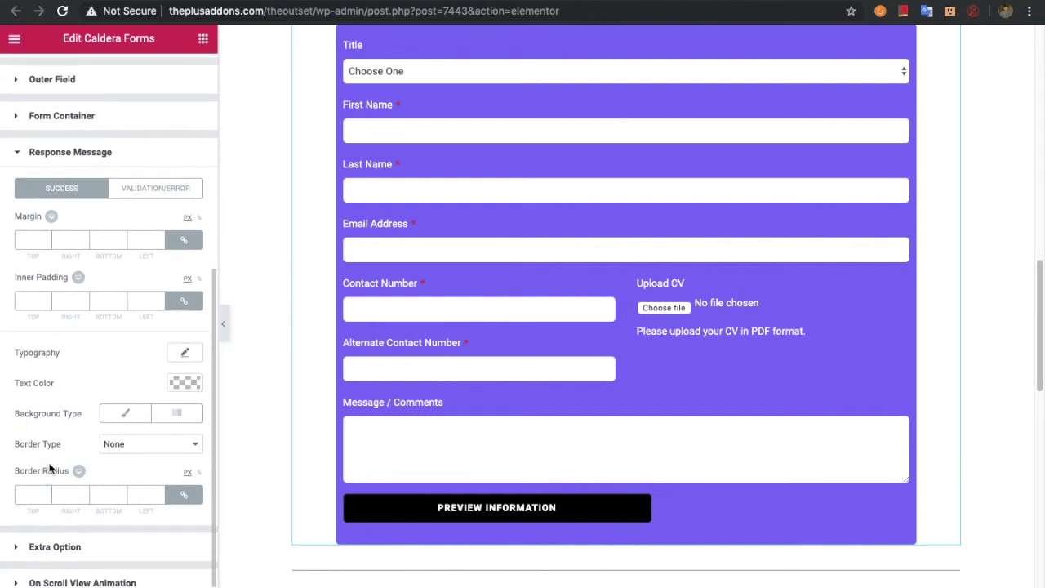
scroll(50, 467, down, 1)
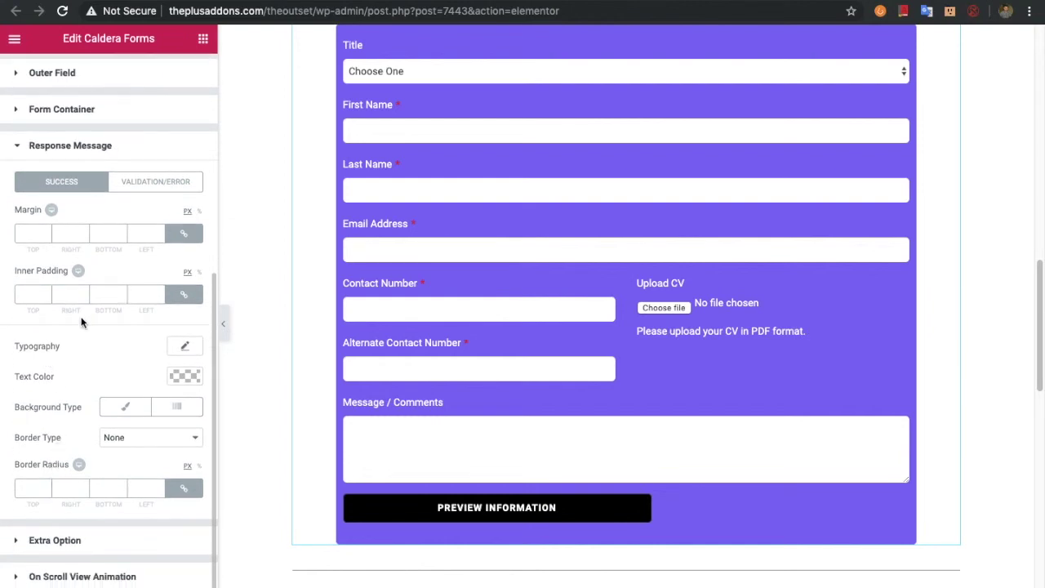
click(134, 181)
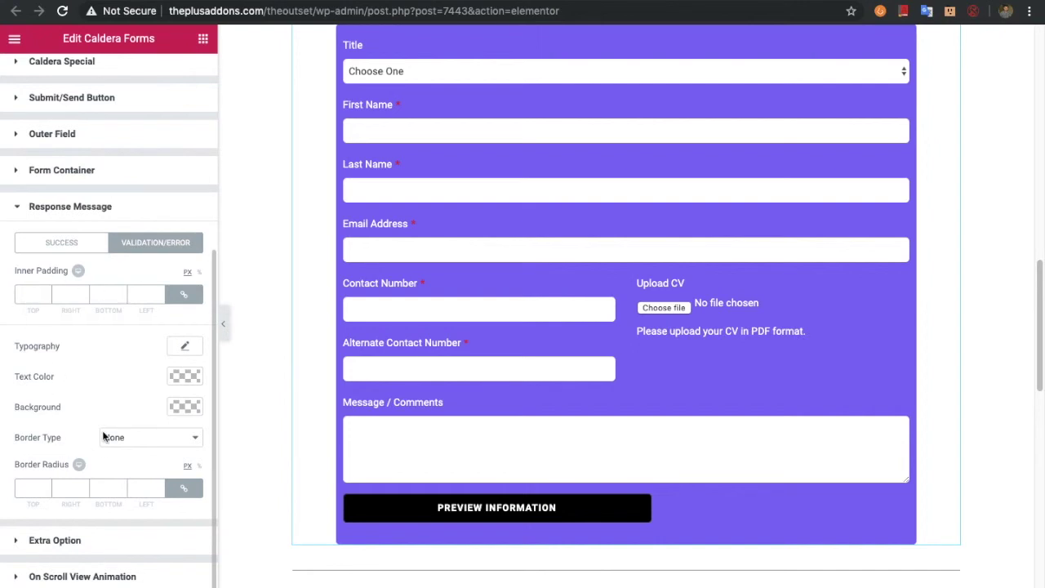
Raise the form's Maximum Width under Extra Option and change its unit
click(87, 534)
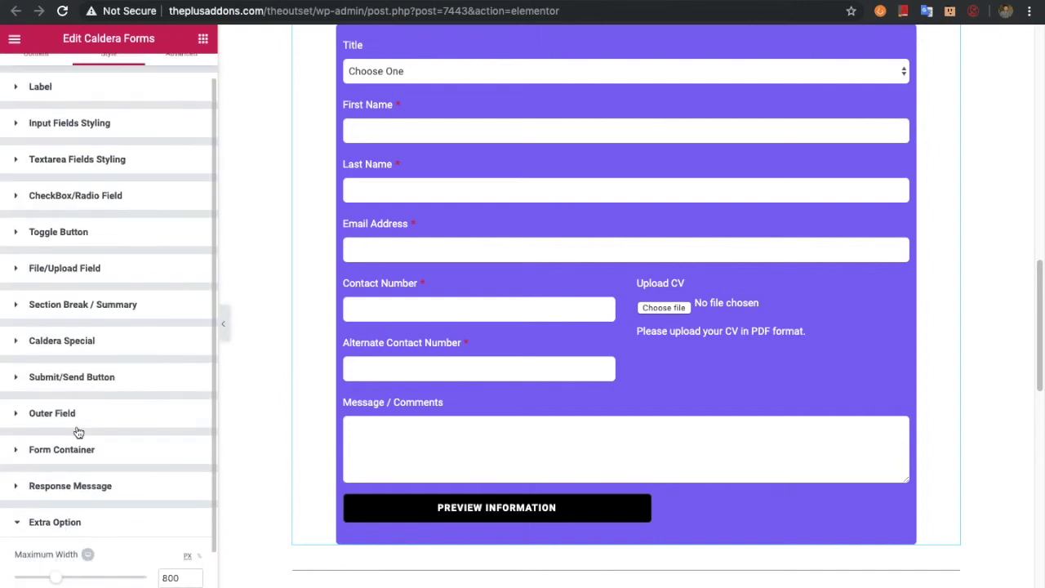
mouse_move(57, 539)
mouse_down()
mouse_move(79, 543)
mouse_move(61, 535)
mouse_up()
click(196, 516)
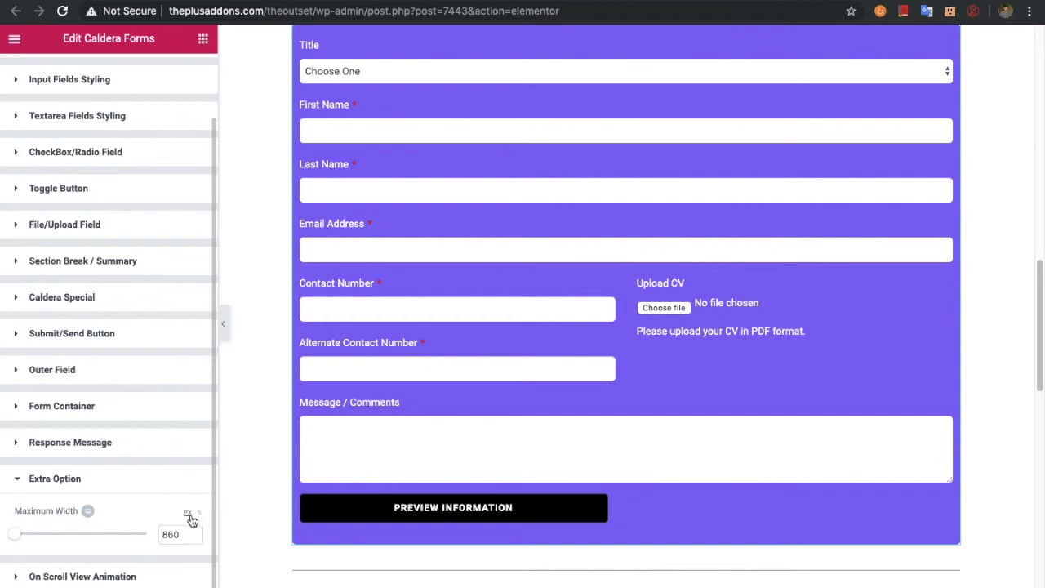
Look over the On Scroll View Animation options
click(77, 575)
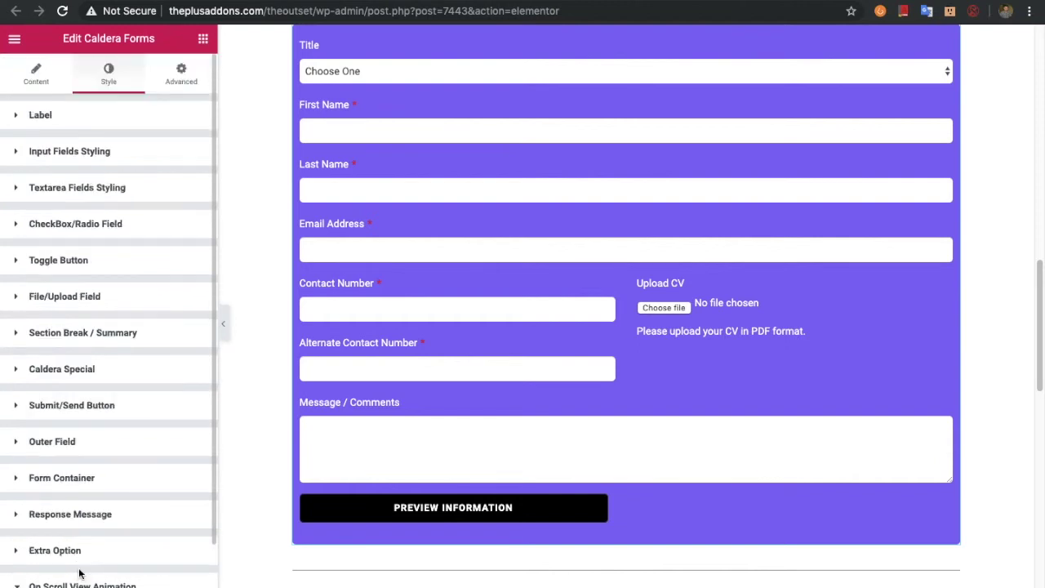
scroll(92, 515, down, 1)
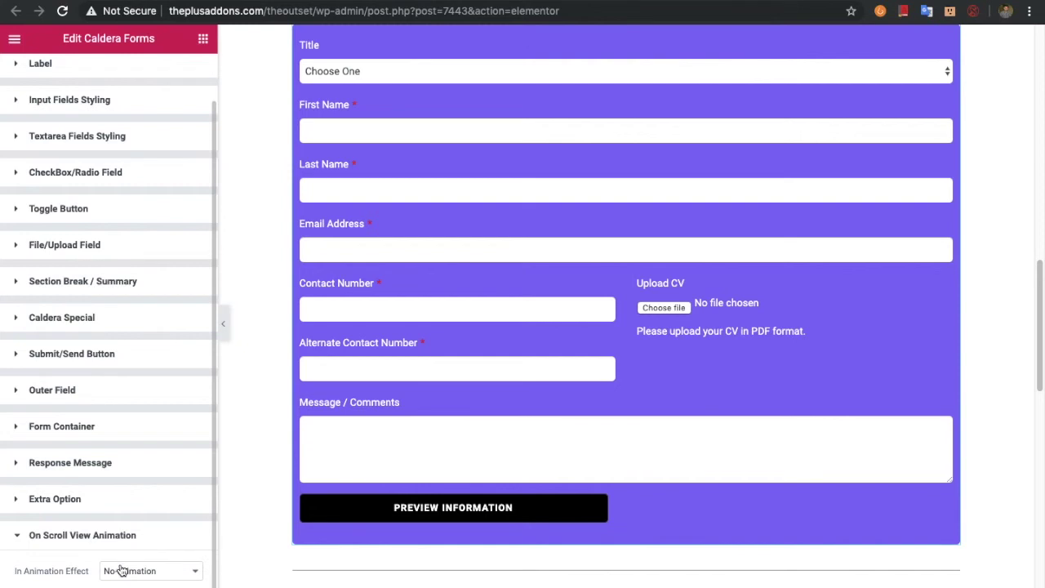
scroll(93, 392, up, 2)
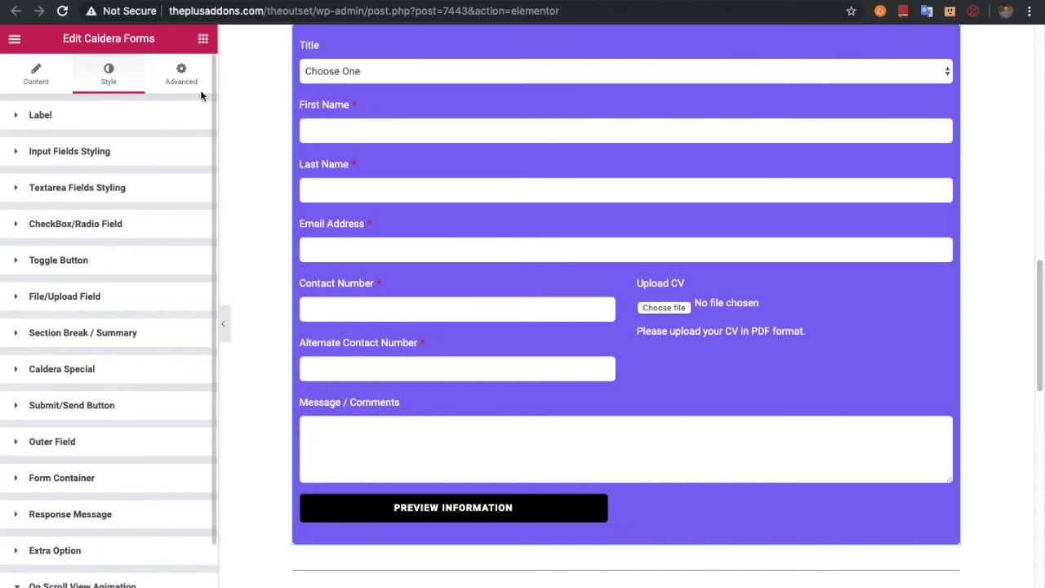
click(182, 76)
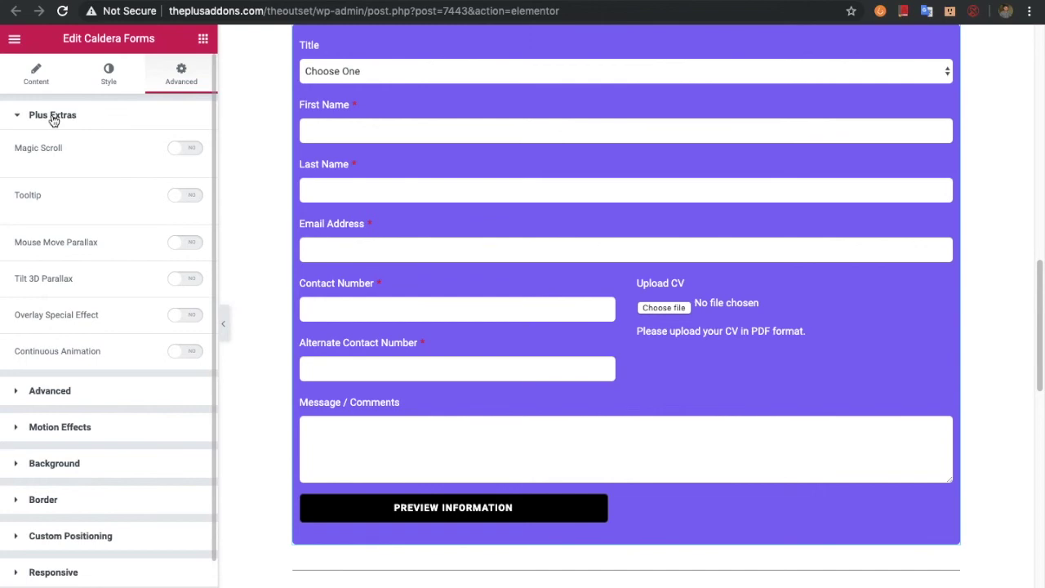
Scroll the preview to review the Your Details form beside the other forms
scroll(471, 196, up, 15)
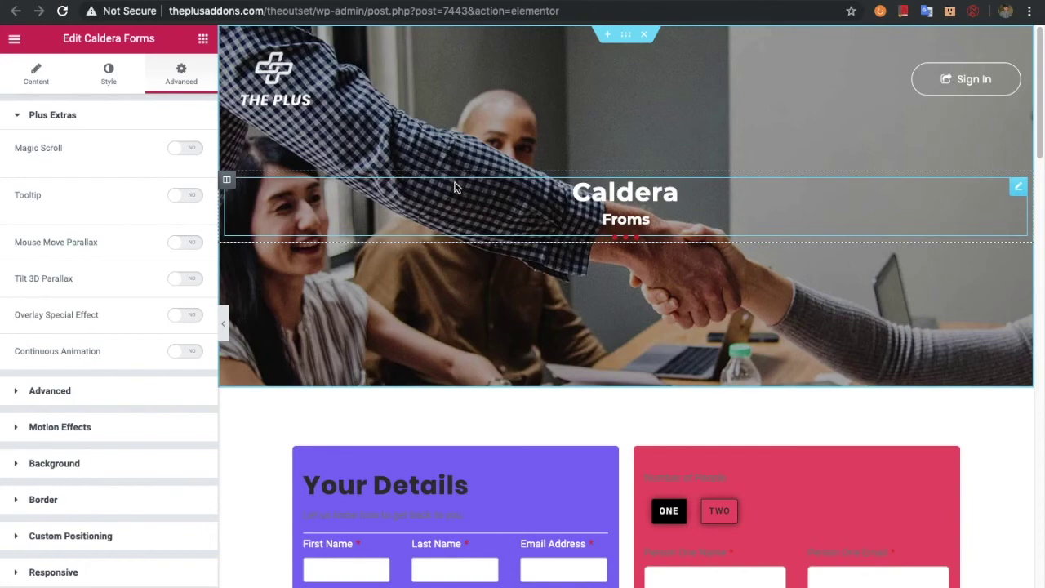
scroll(459, 188, down, 6)
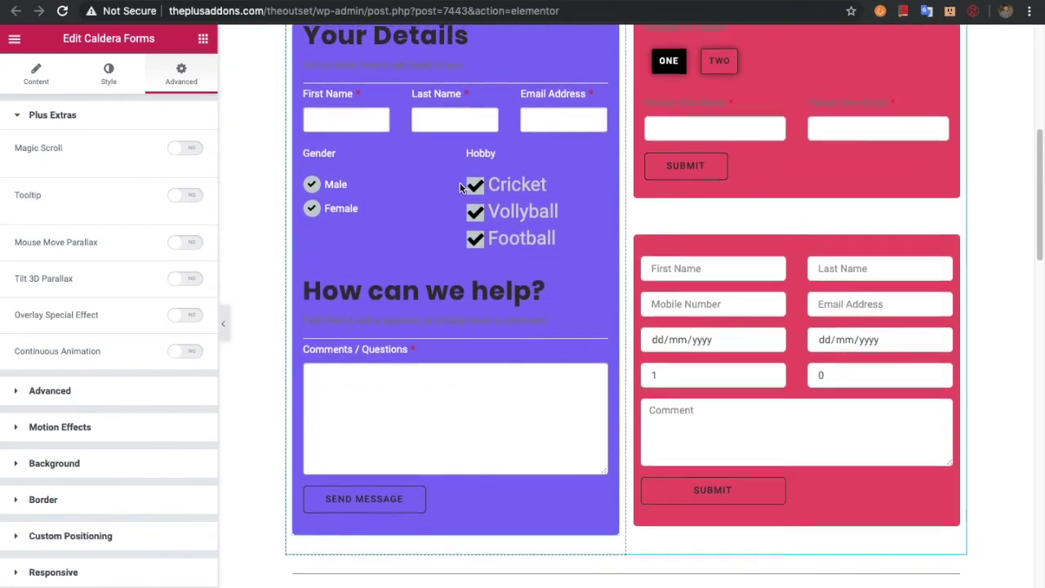
scroll(460, 182, up, 1)
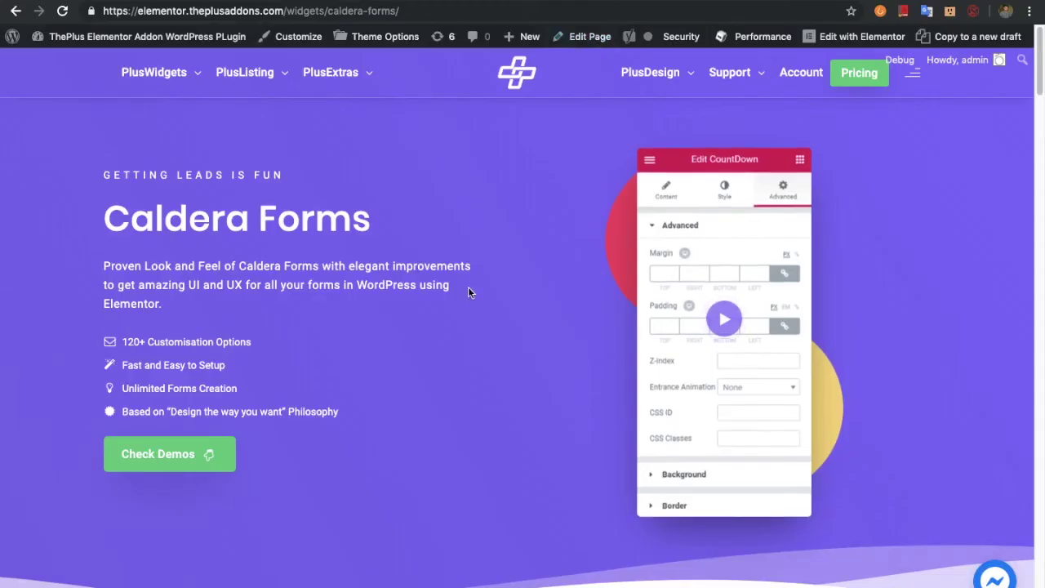